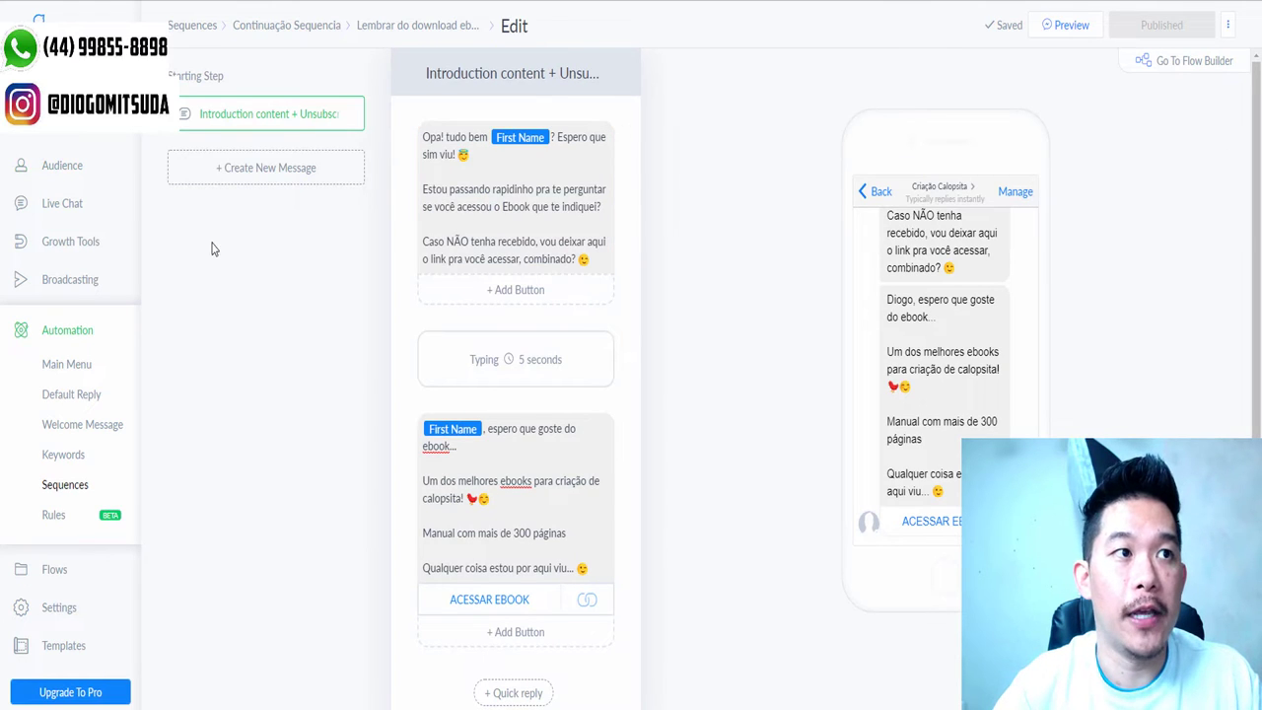
Open the Growth Tools page in a new browser tab and switch to it from the sequence message editor.
right_click(66, 246)
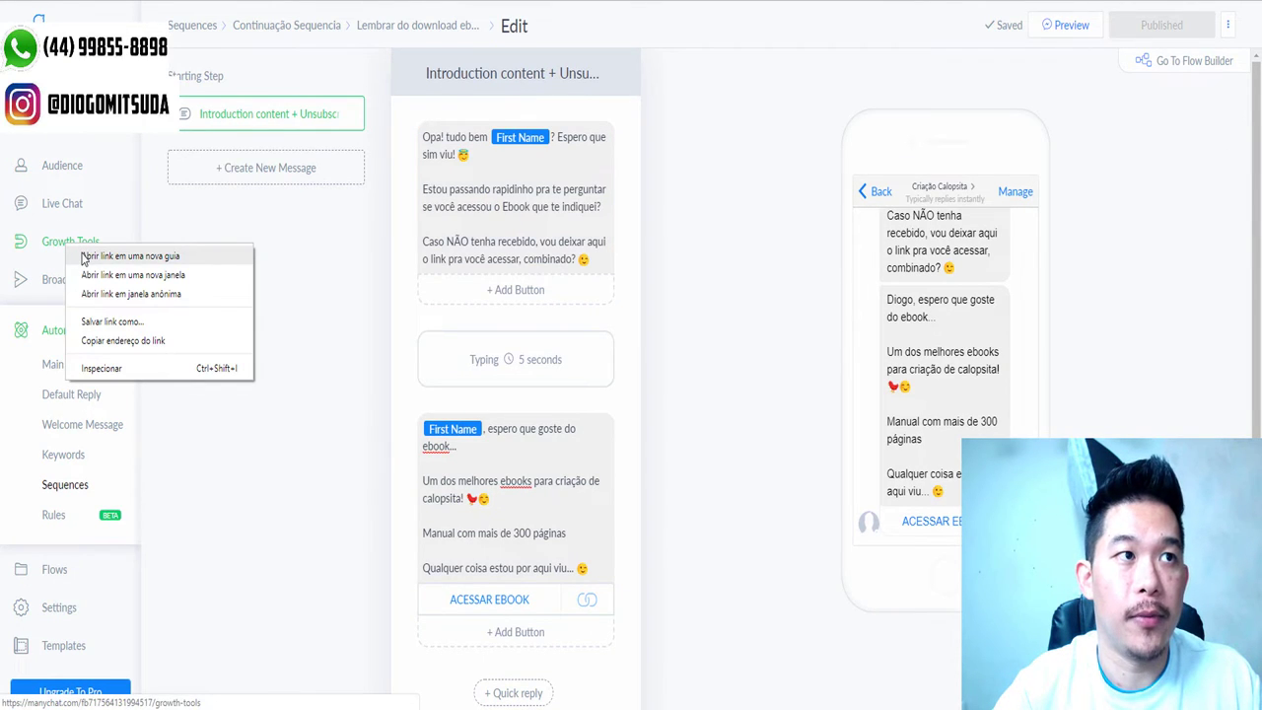
left_click(85, 258)
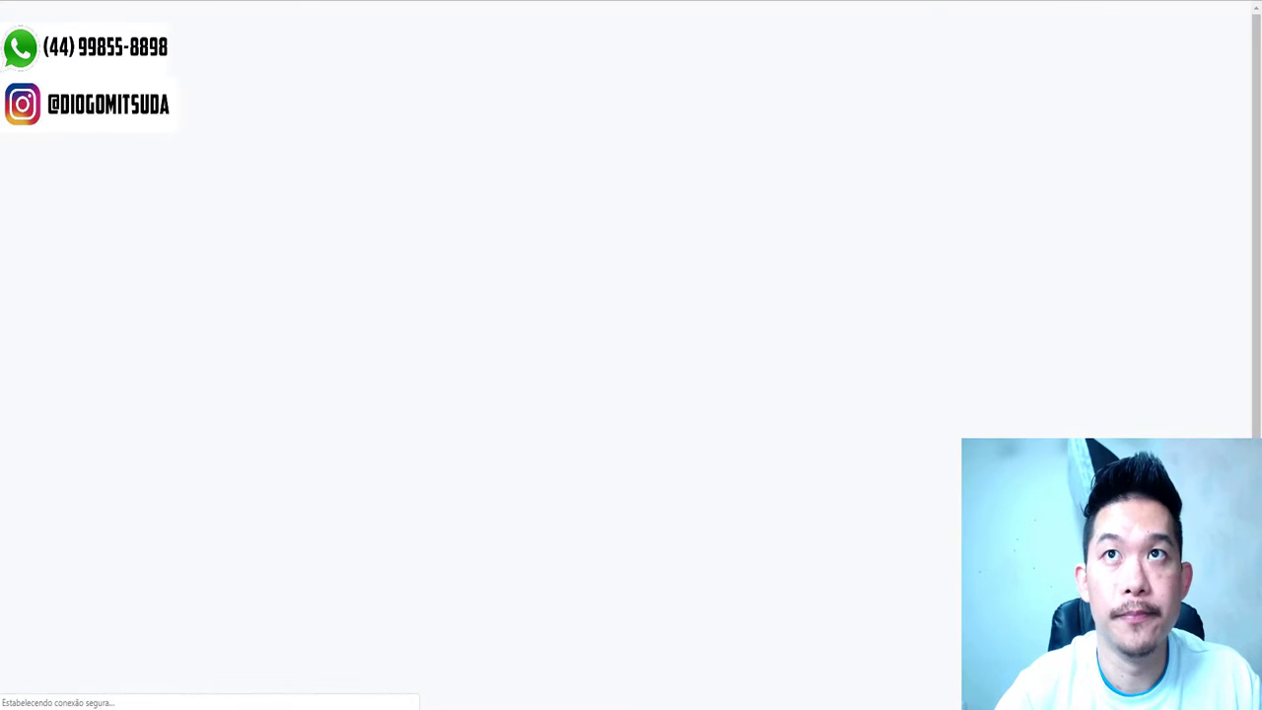
key("ctrl+shift+Tab")
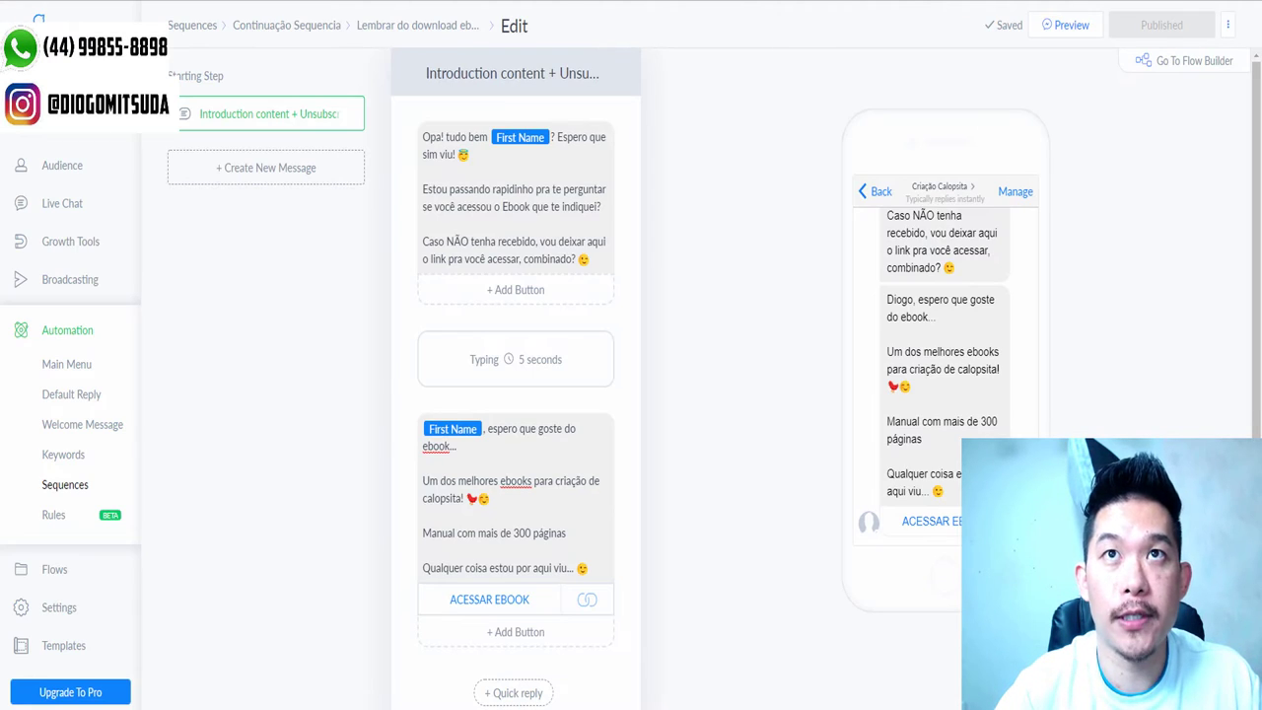
key("ctrl+Tab")
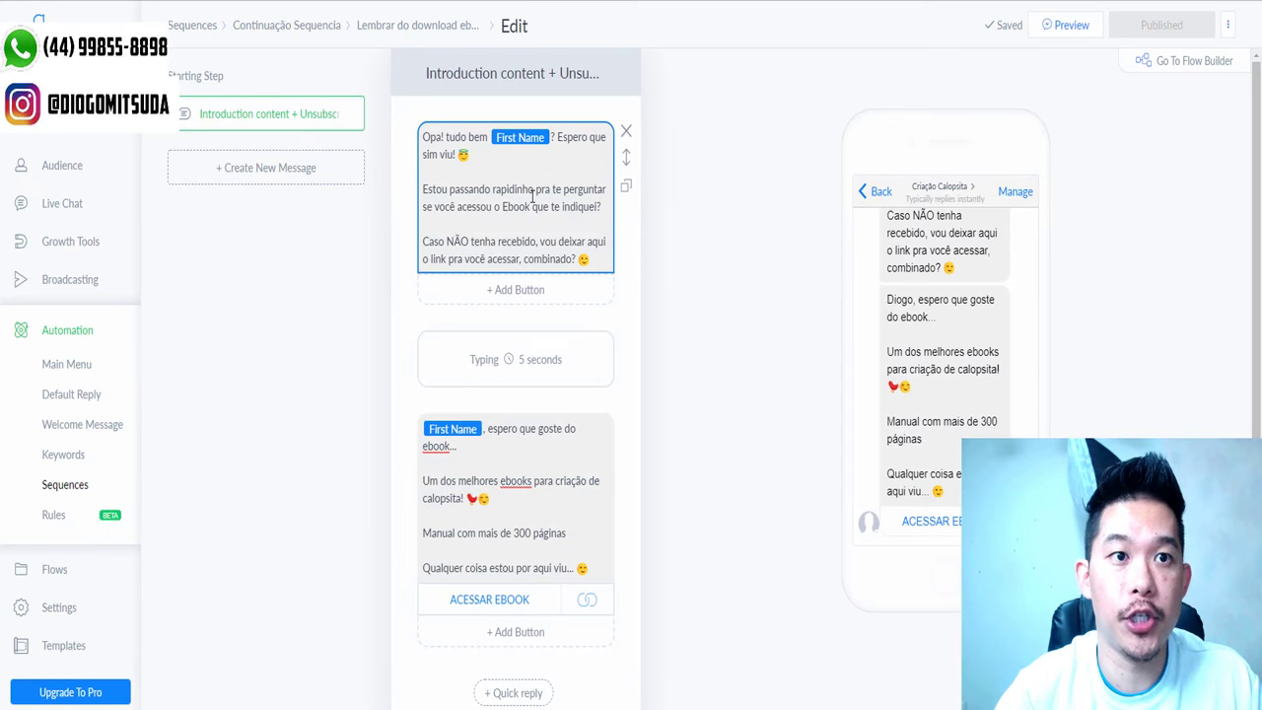
key("ctrl+Tab")
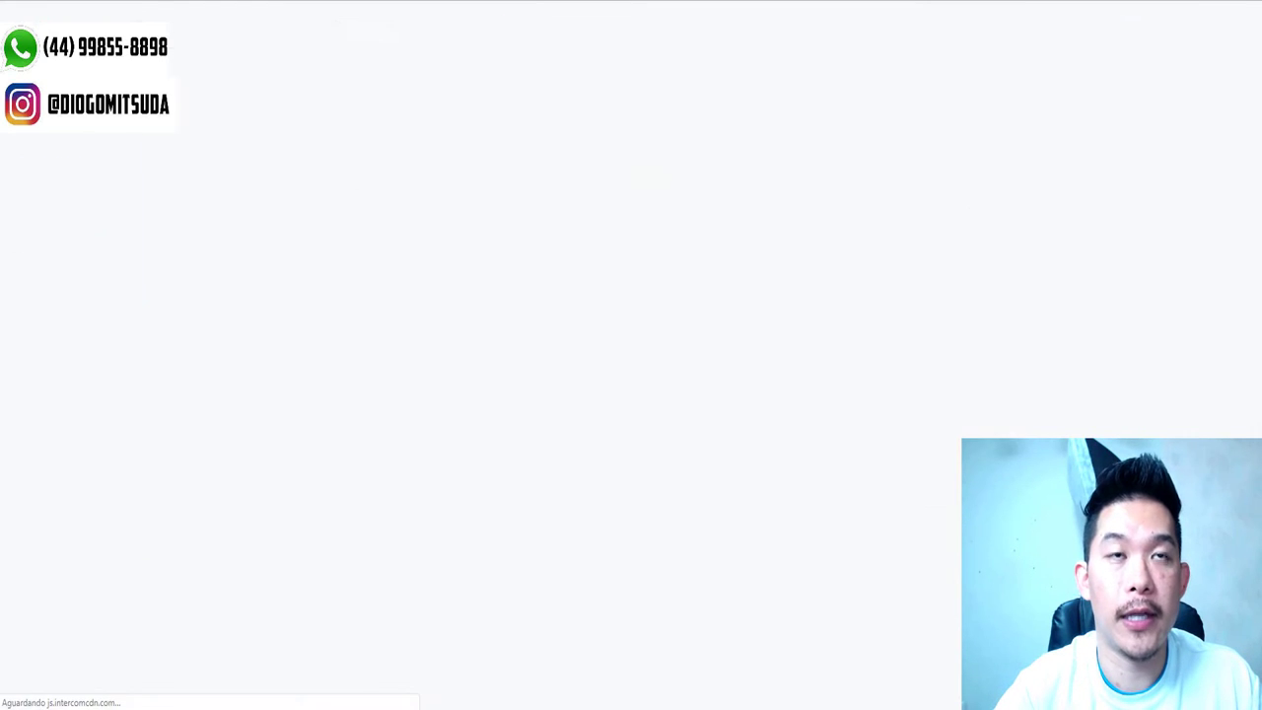
Open Growth Tool #4 and bring up its opt-in message for editing.
left_click(262, 197)
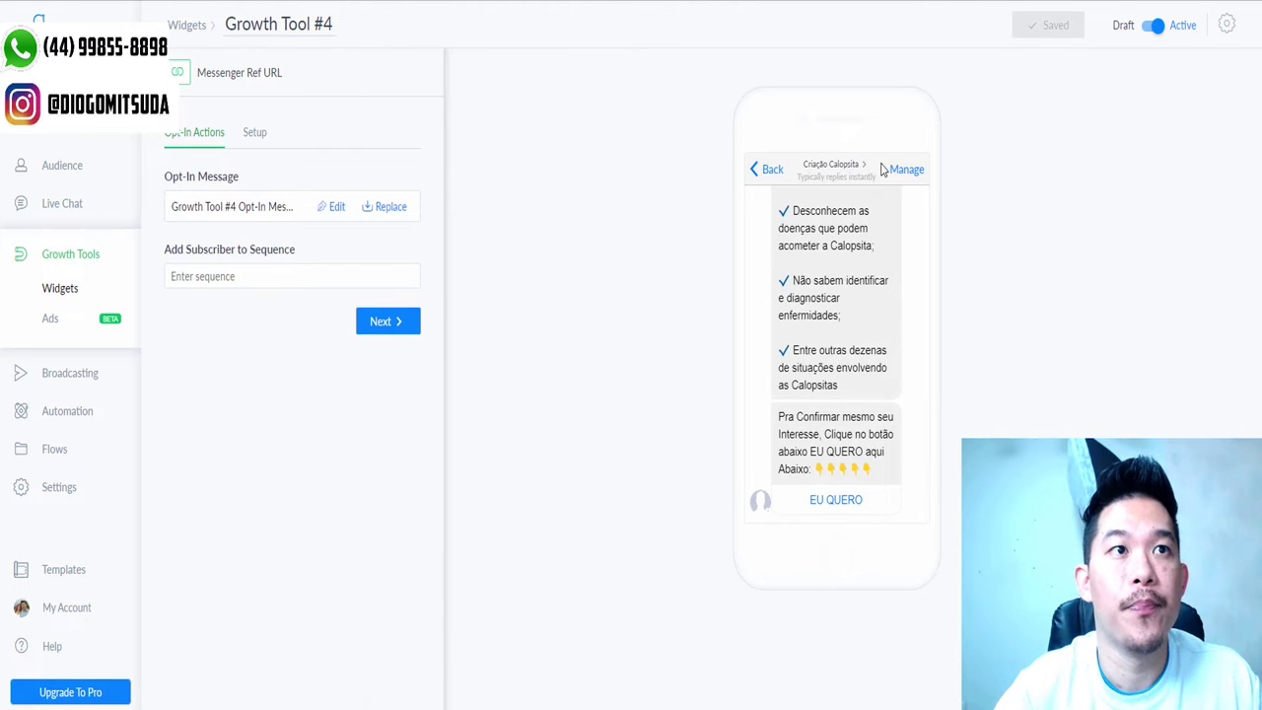
left_click(332, 209)
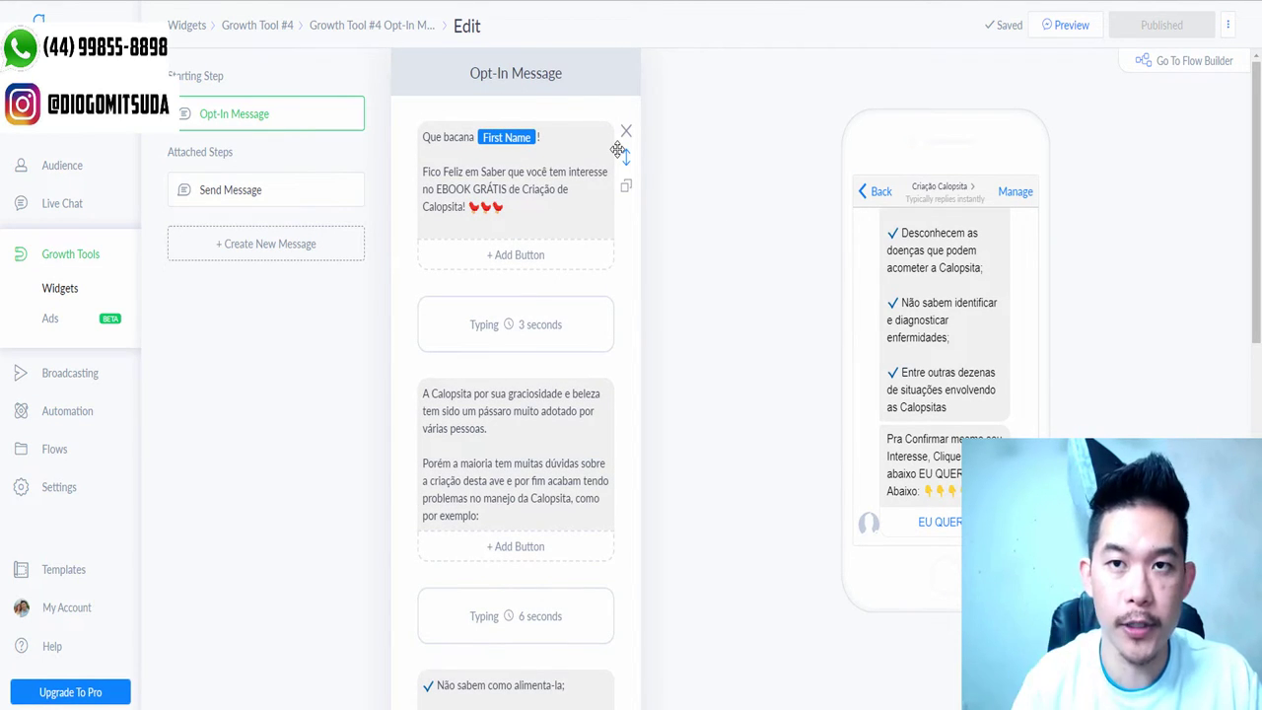
left_click(537, 170)
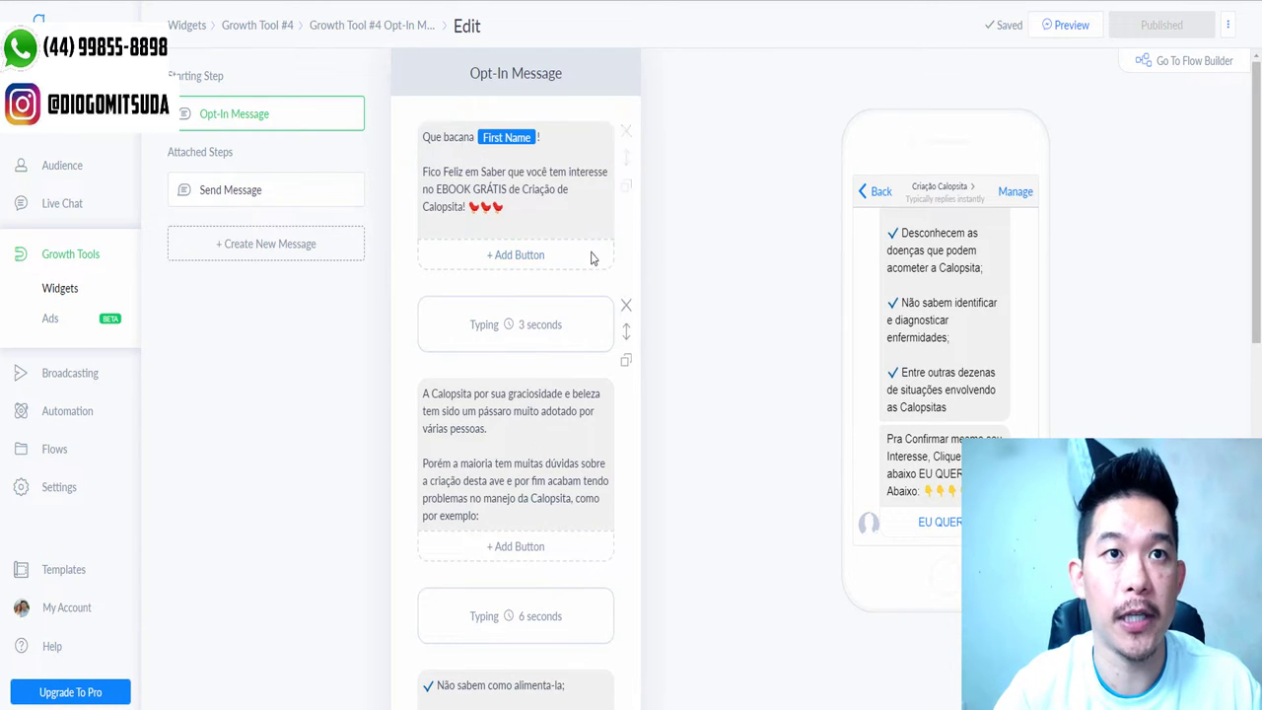
Compare the opt-in message's texts and EU QUERO button with the problem list on the Calopsita guide's sales page.
scroll(517, 205, "down", 5)
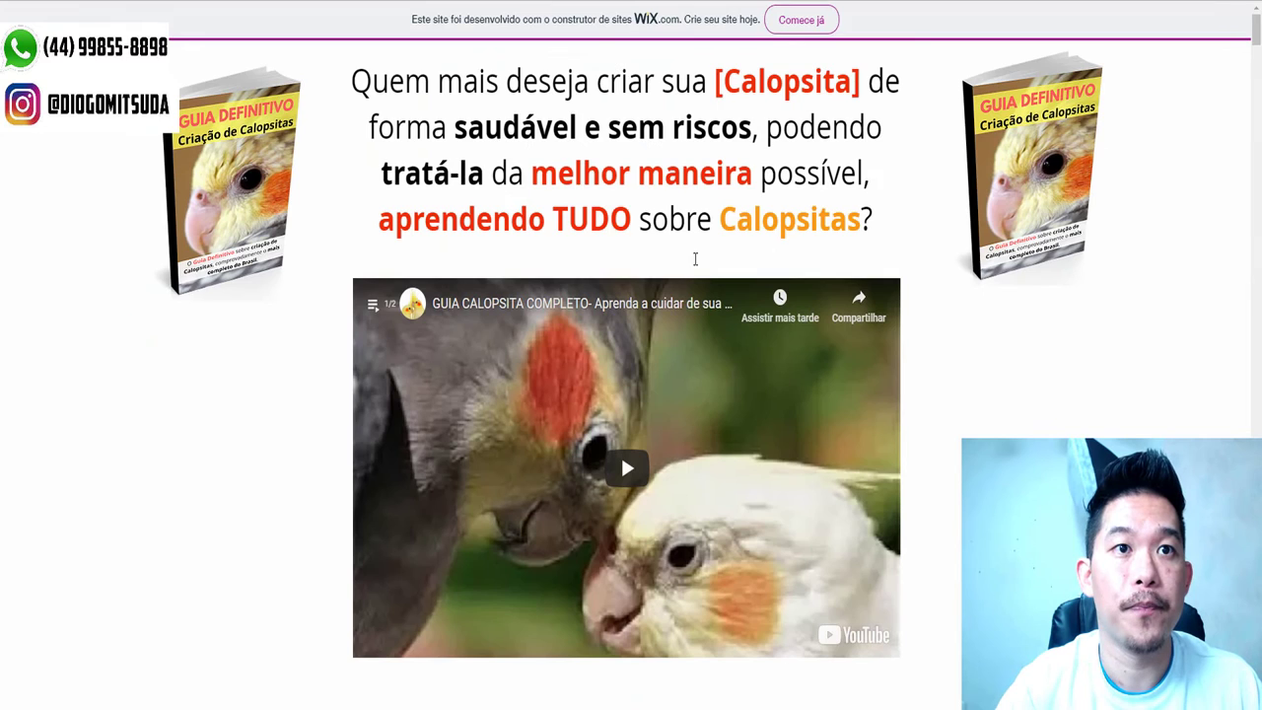
scroll(620, 453, "down", 10)
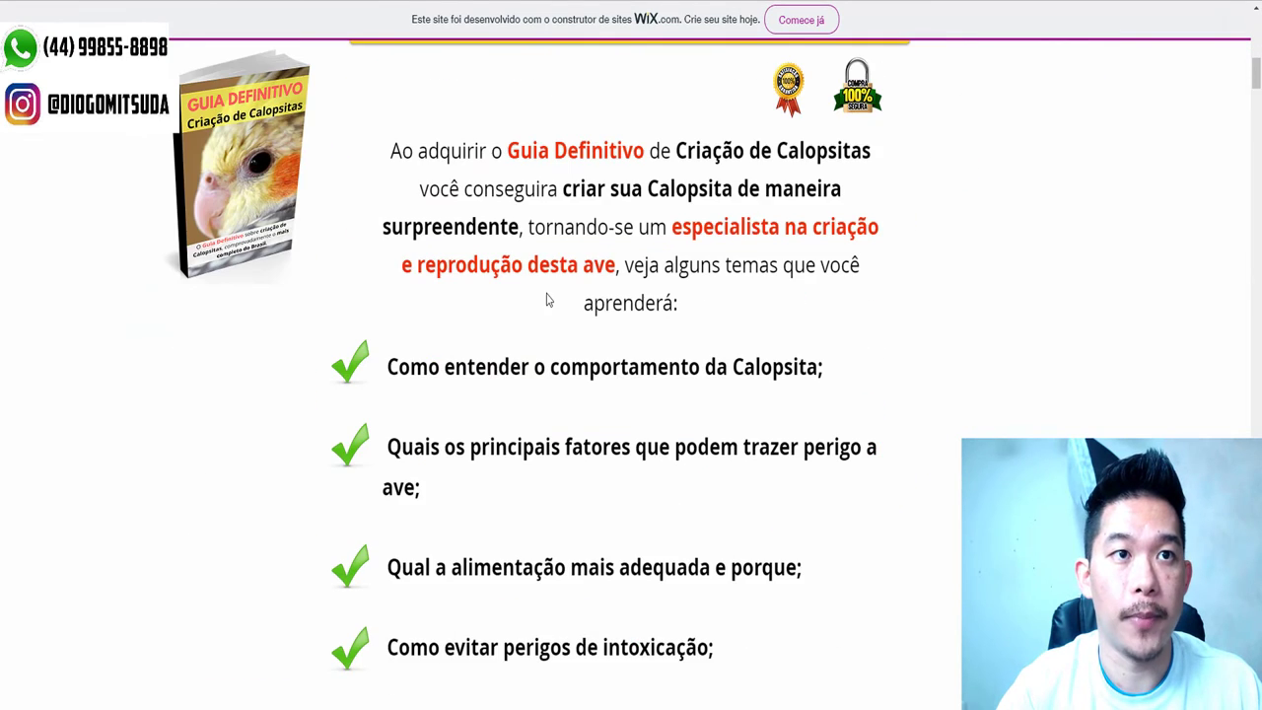
left_click_drag(410, 366, 422, 489)
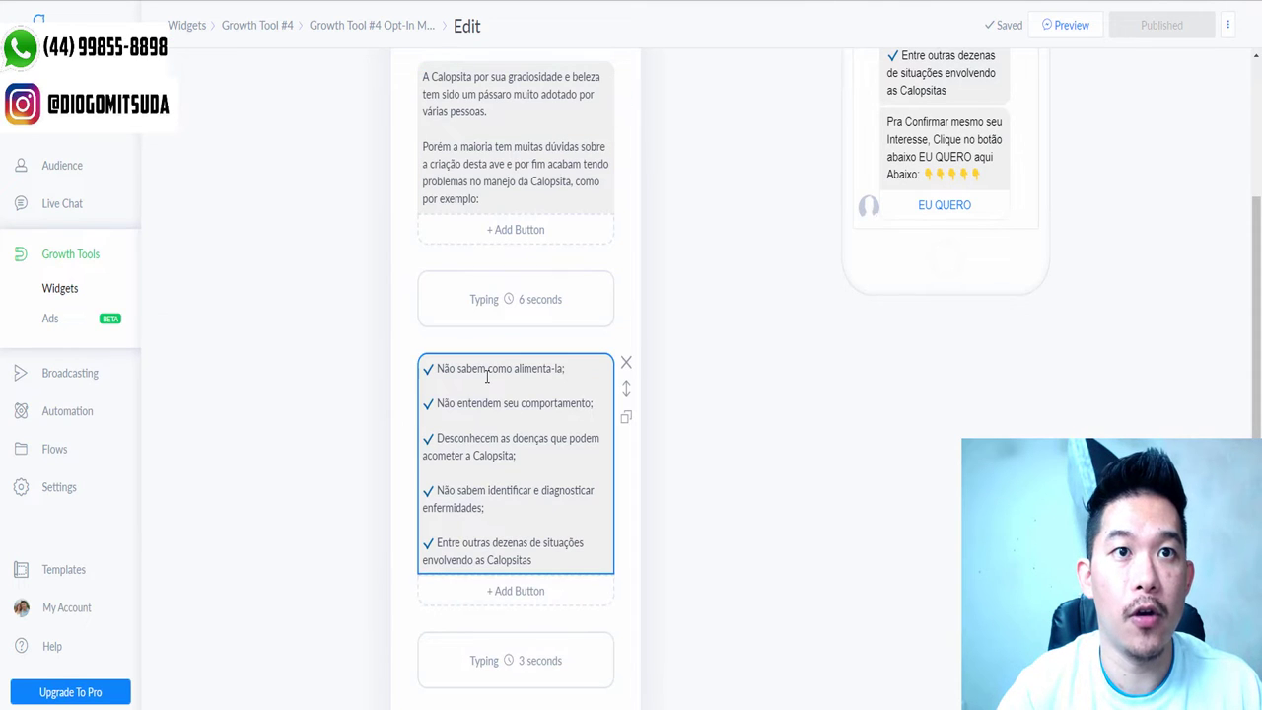
scroll(493, 378, "down", 2)
scroll(491, 390, "down", 3)
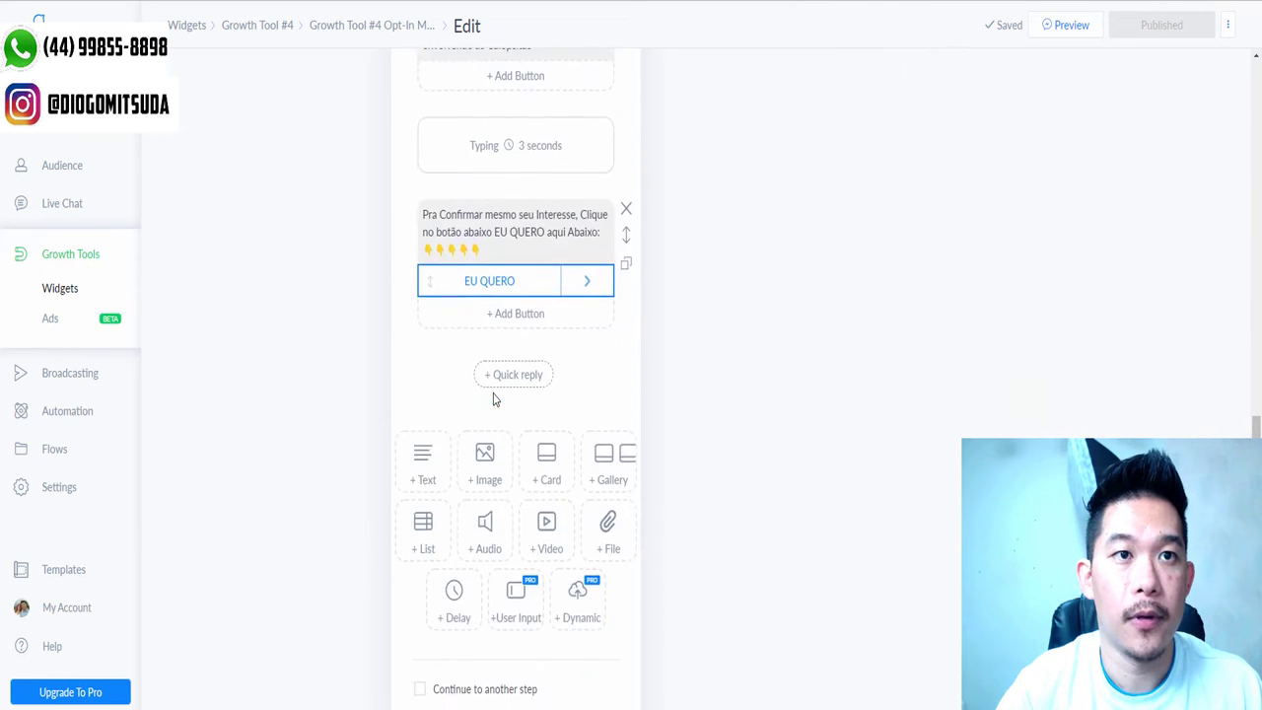
scroll(494, 397, "up", 2)
scroll(503, 257, "up", 1)
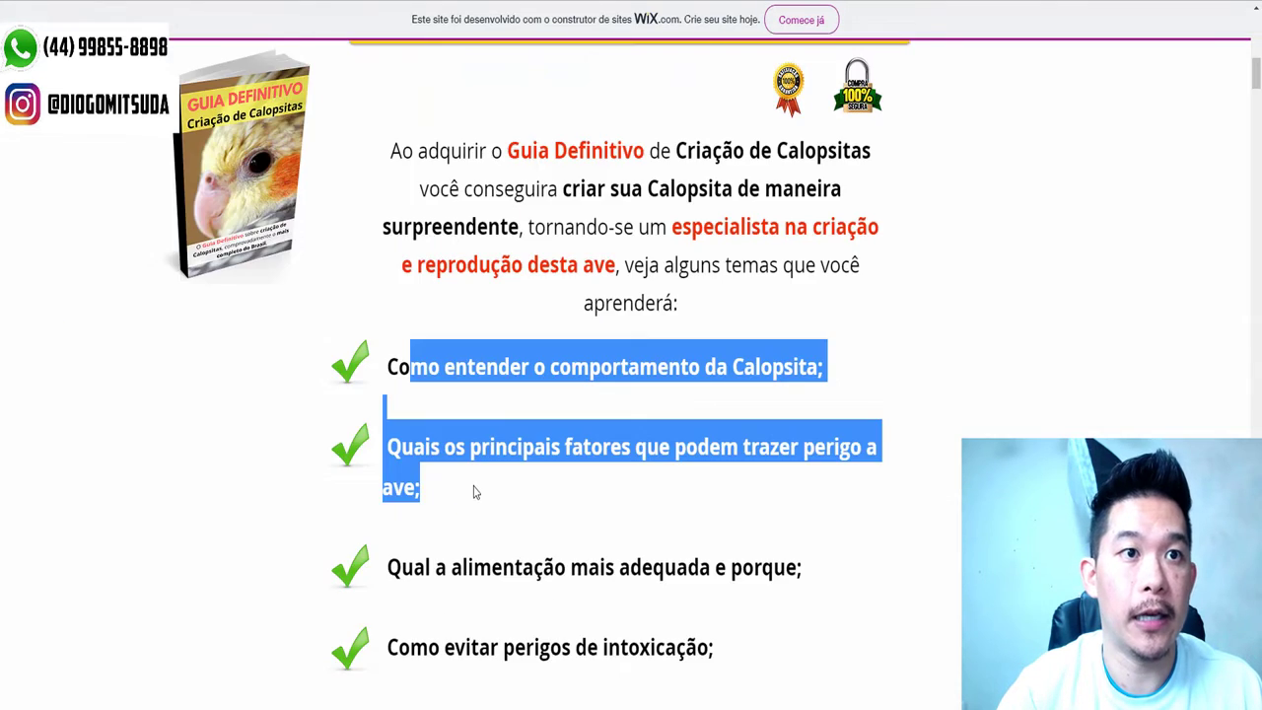
scroll(478, 483, "down", 5)
scroll(477, 483, "up", 8)
scroll(434, 394, "down", 4)
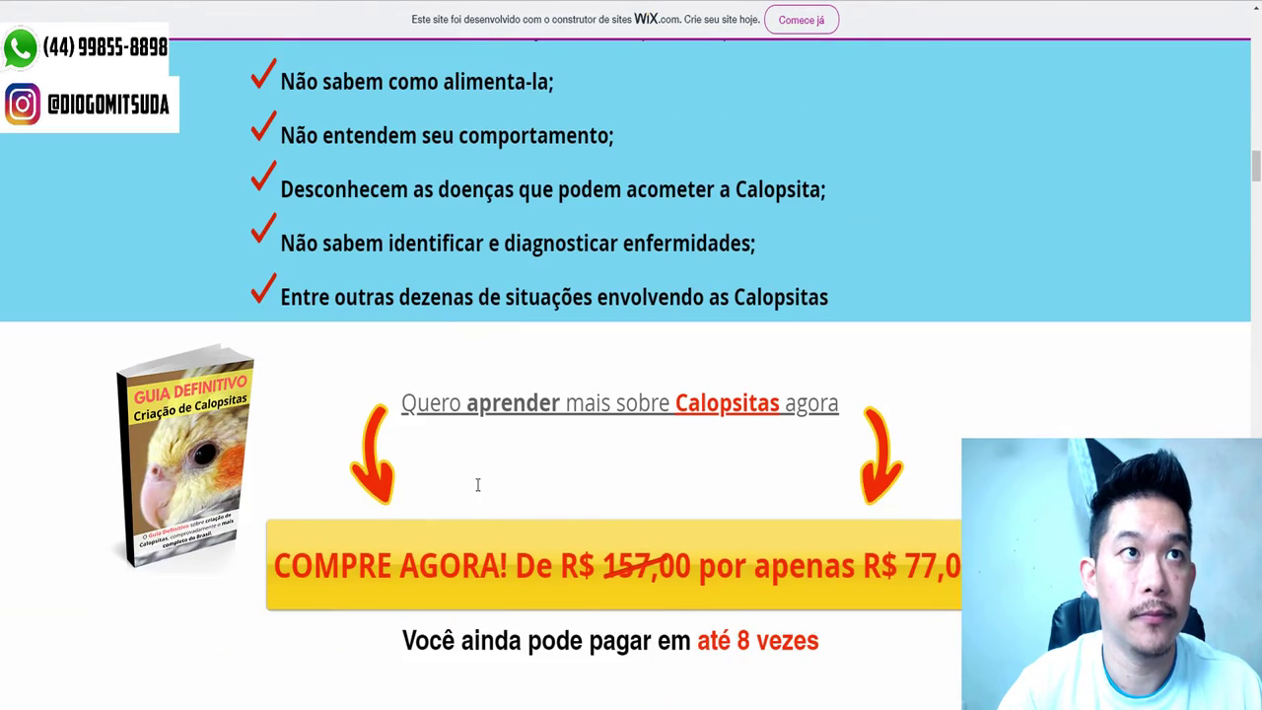
scroll(385, 312, "up", 2)
left_click_drag(384, 240, 427, 241)
left_click(488, 286)
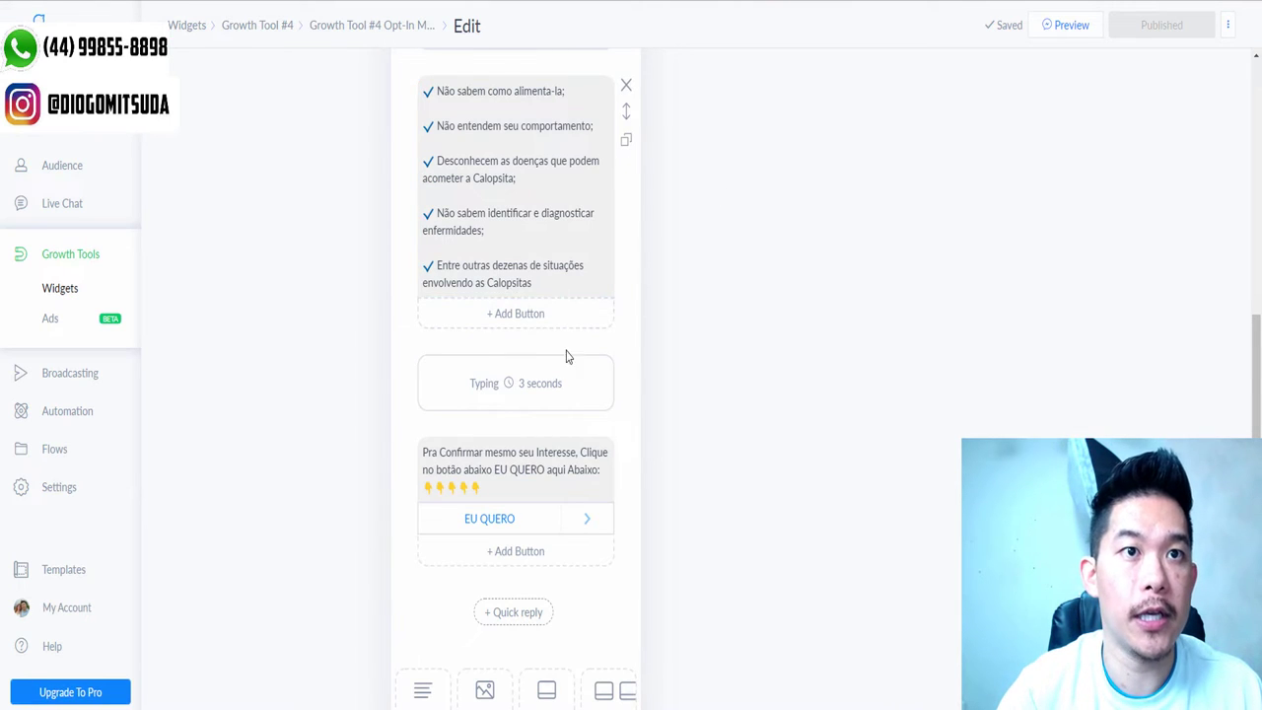
scroll(553, 367, "down", 3)
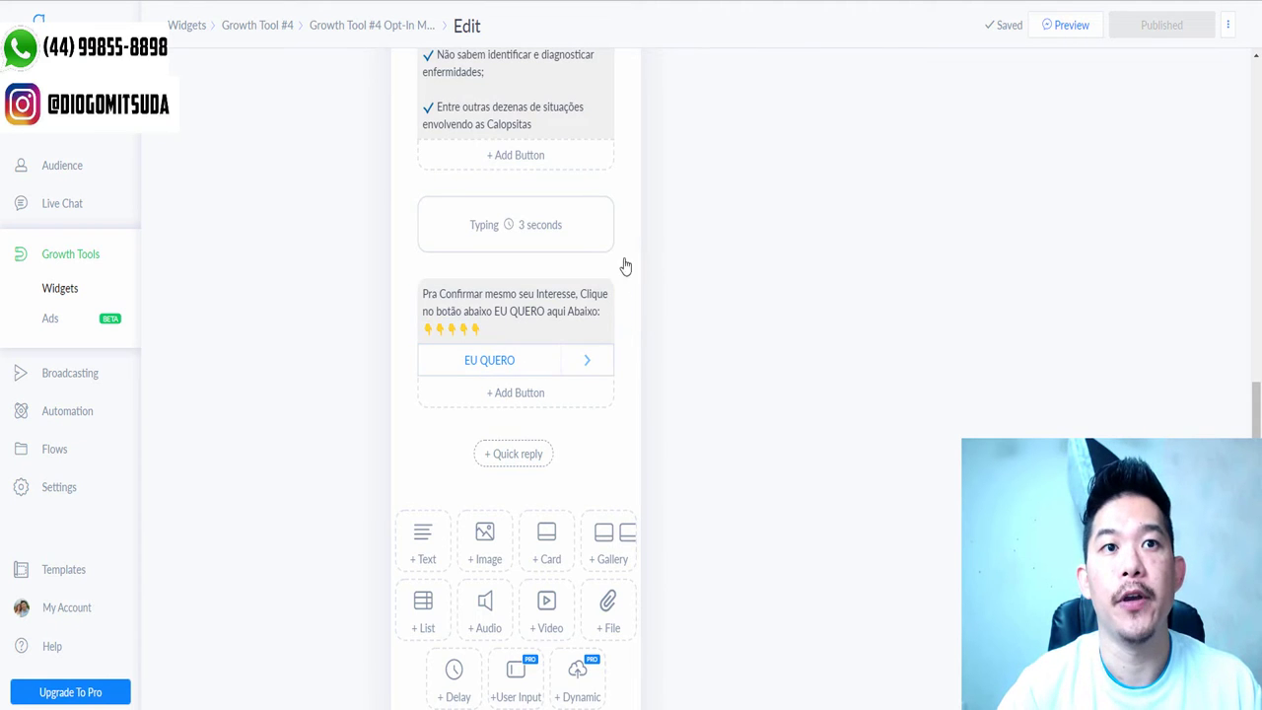
scroll(575, 273, "up", 5)
scroll(642, 211, "down", 6)
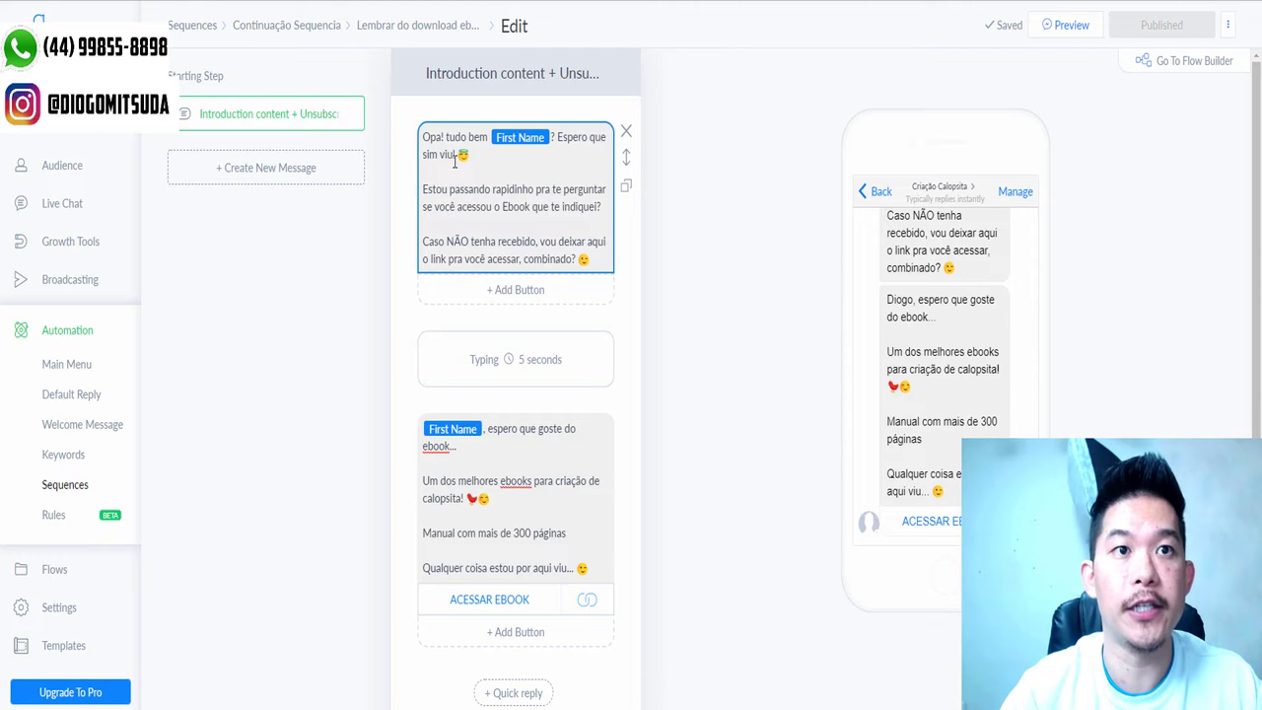
Review the ebook download reminder in Continuação Sequencia, highlighting the line that asks whether the ebook was accessed.
scroll(493, 259, "down", 3)
scroll(590, 264, "up", 2)
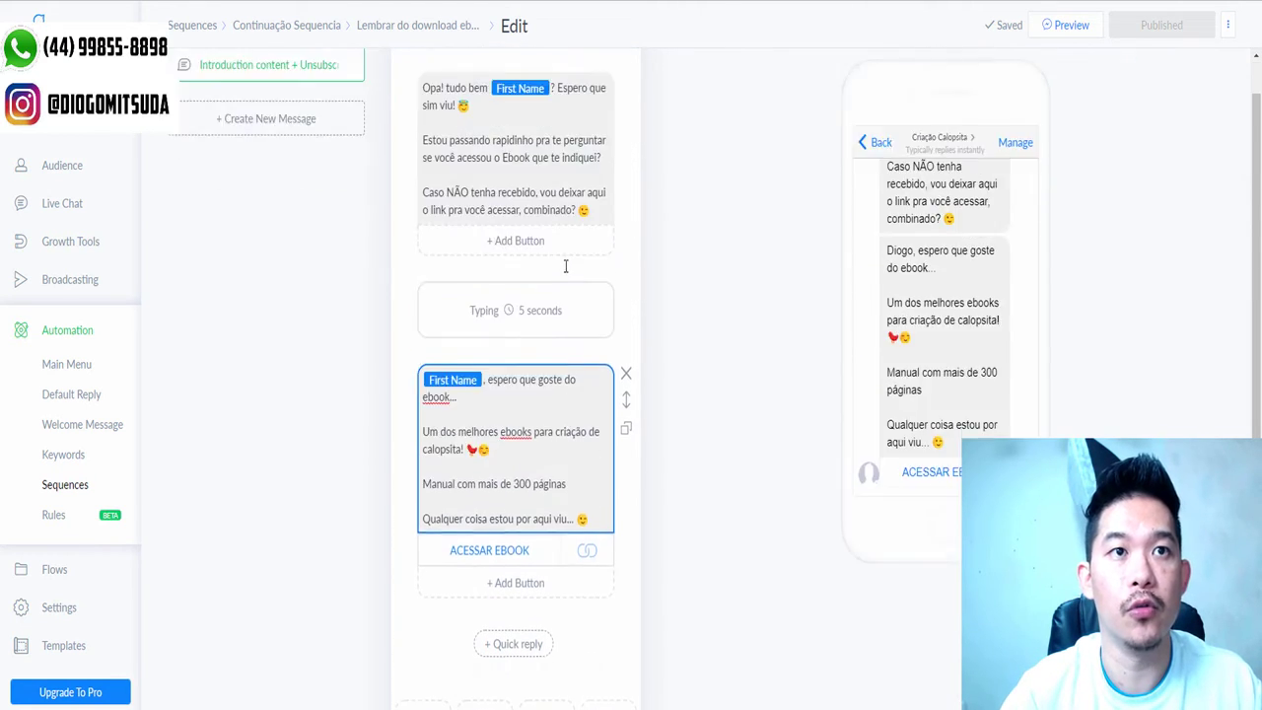
left_click_drag(509, 111, 568, 141)
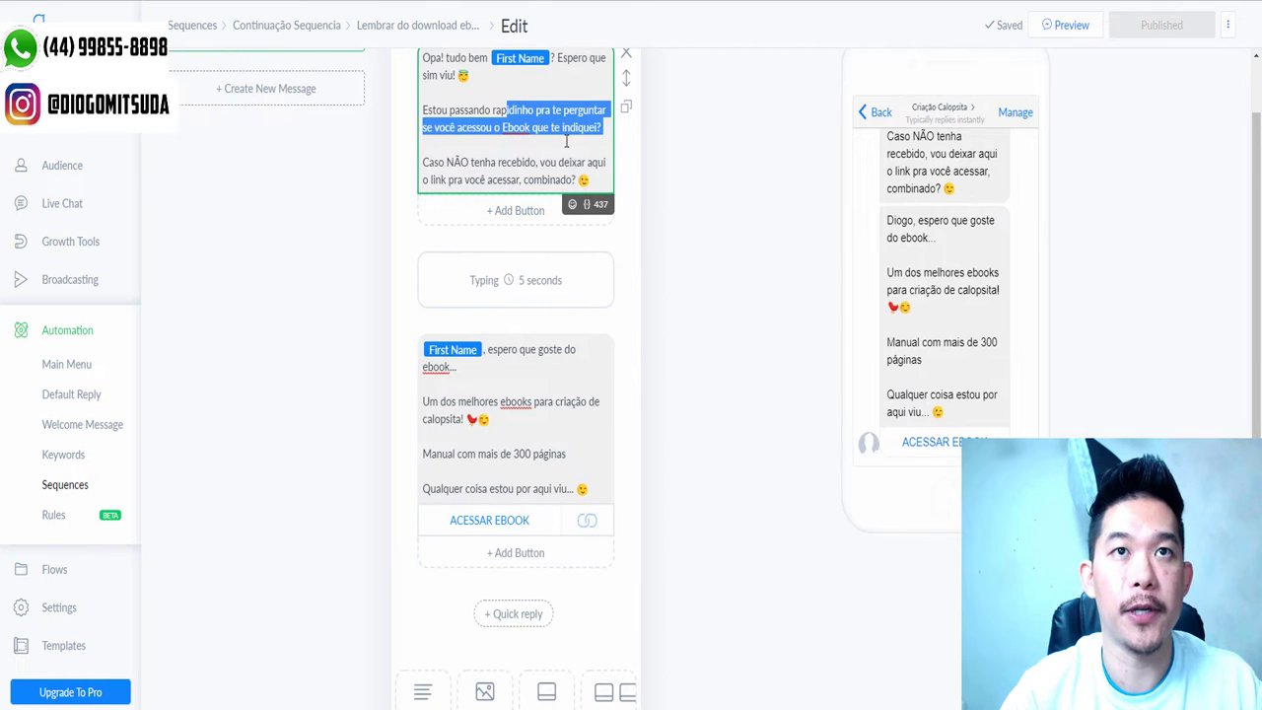
left_click(568, 141)
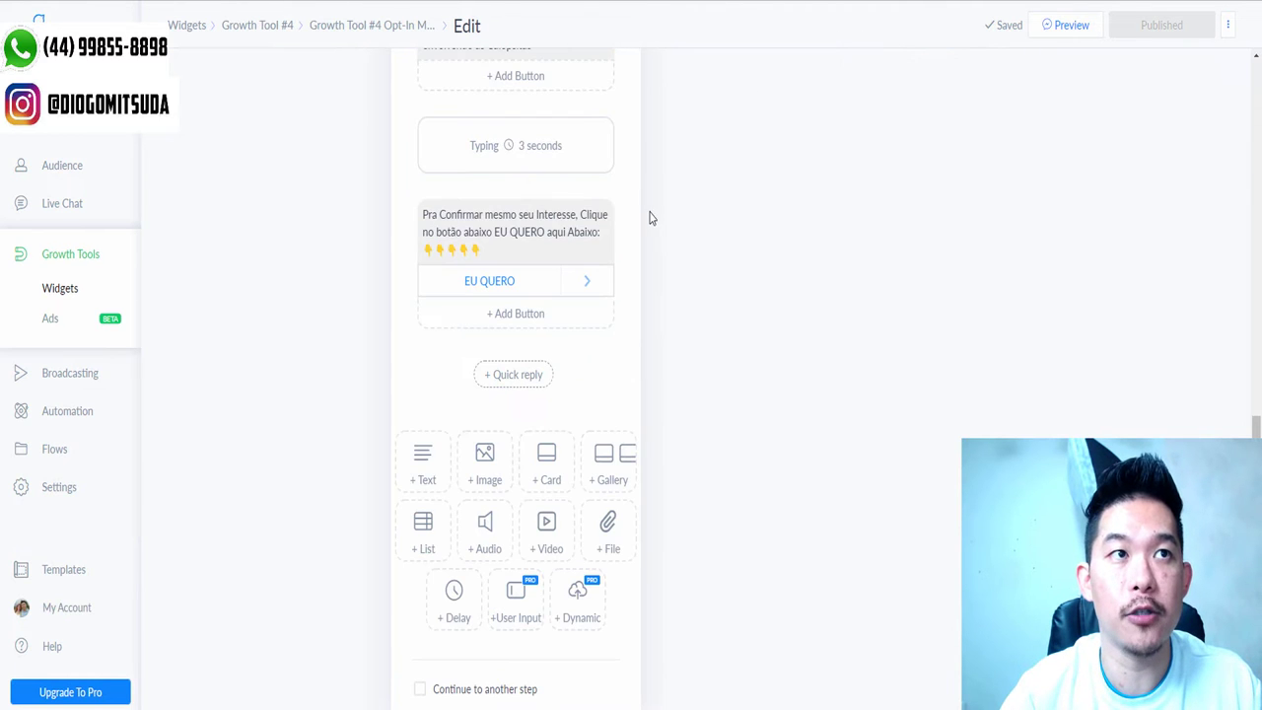
Return to Growth Tool #4's opt-in message and open its attached Send Message step.
scroll(696, 188, "up", 10)
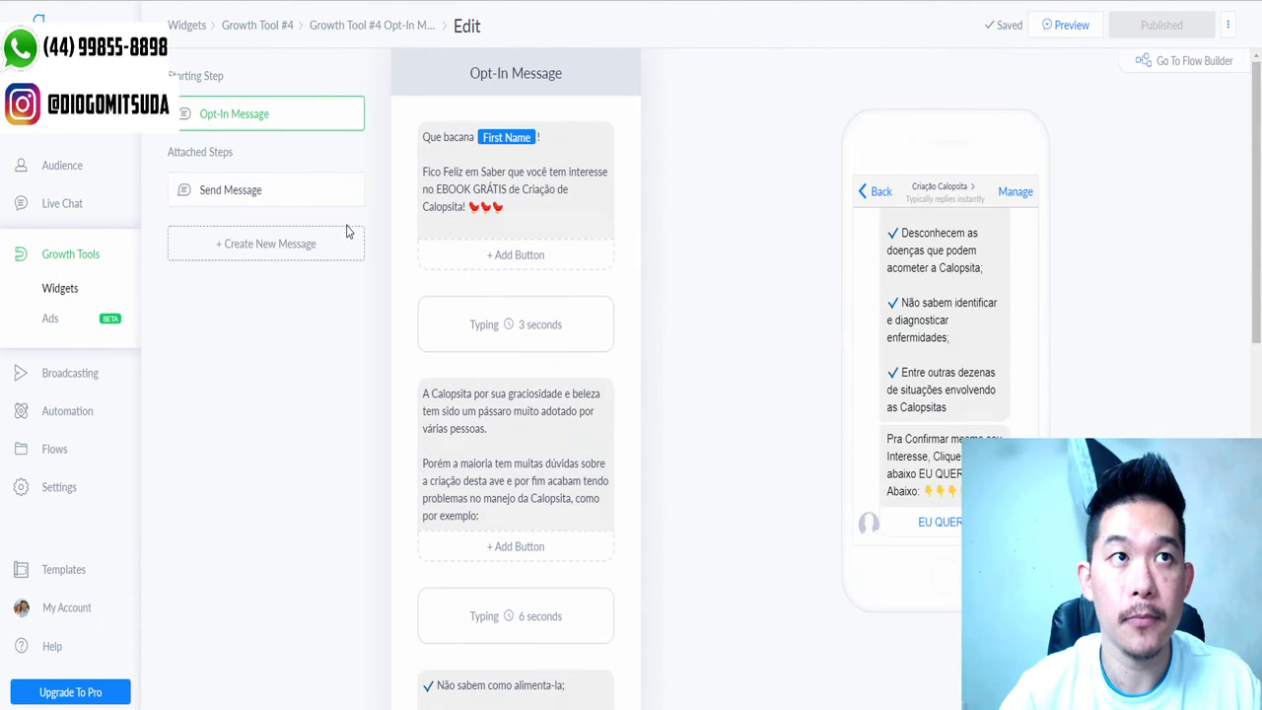
left_click(252, 197)
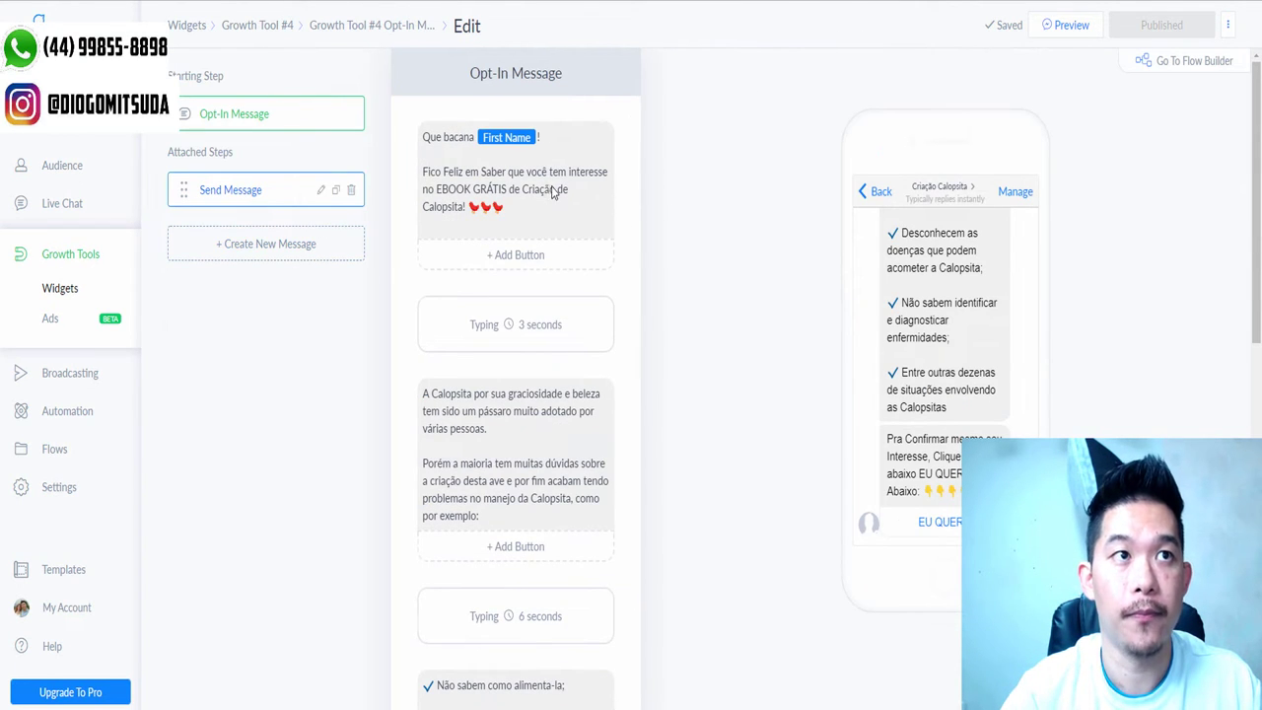
scroll(605, 211, "down", 2)
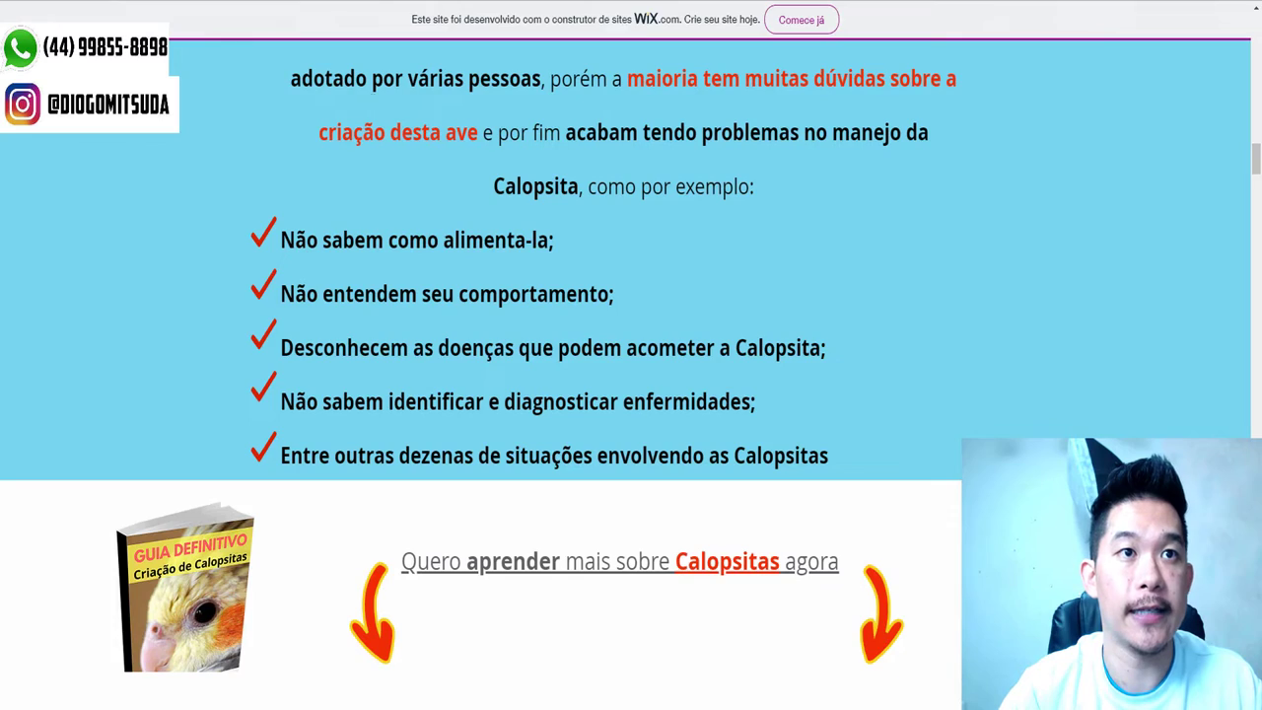
Compare the Send Message step's topic checklists with the list of what the guide teaches on the sales page.
scroll(352, 244, "down", 12)
scroll(631, 395, "up", 6)
scroll(631, 395, "down", 2)
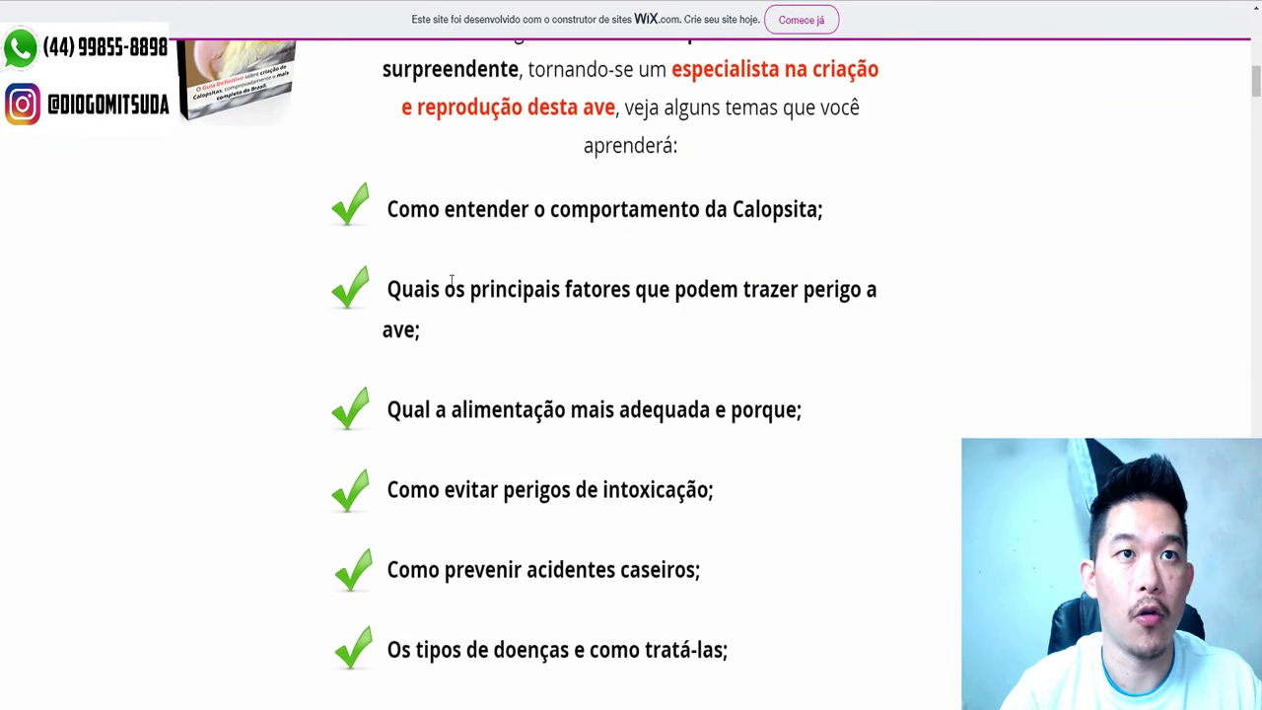
left_click_drag(428, 208, 646, 249)
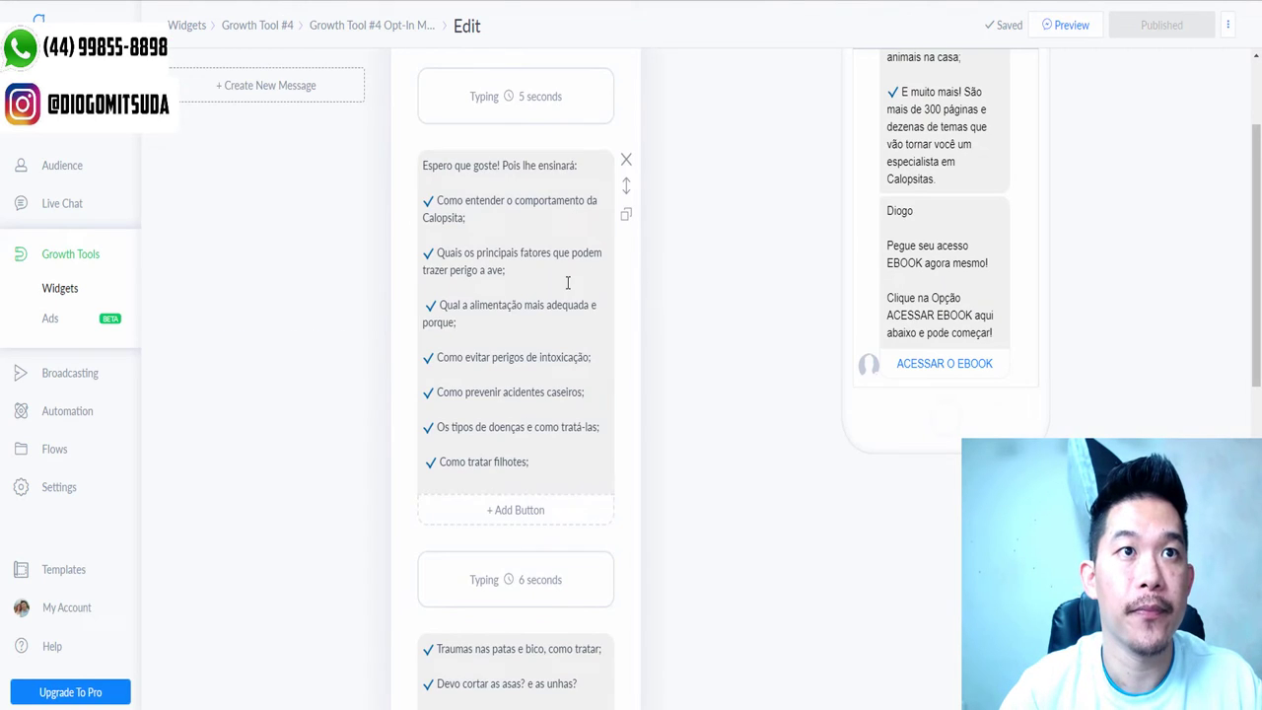
left_click(492, 208)
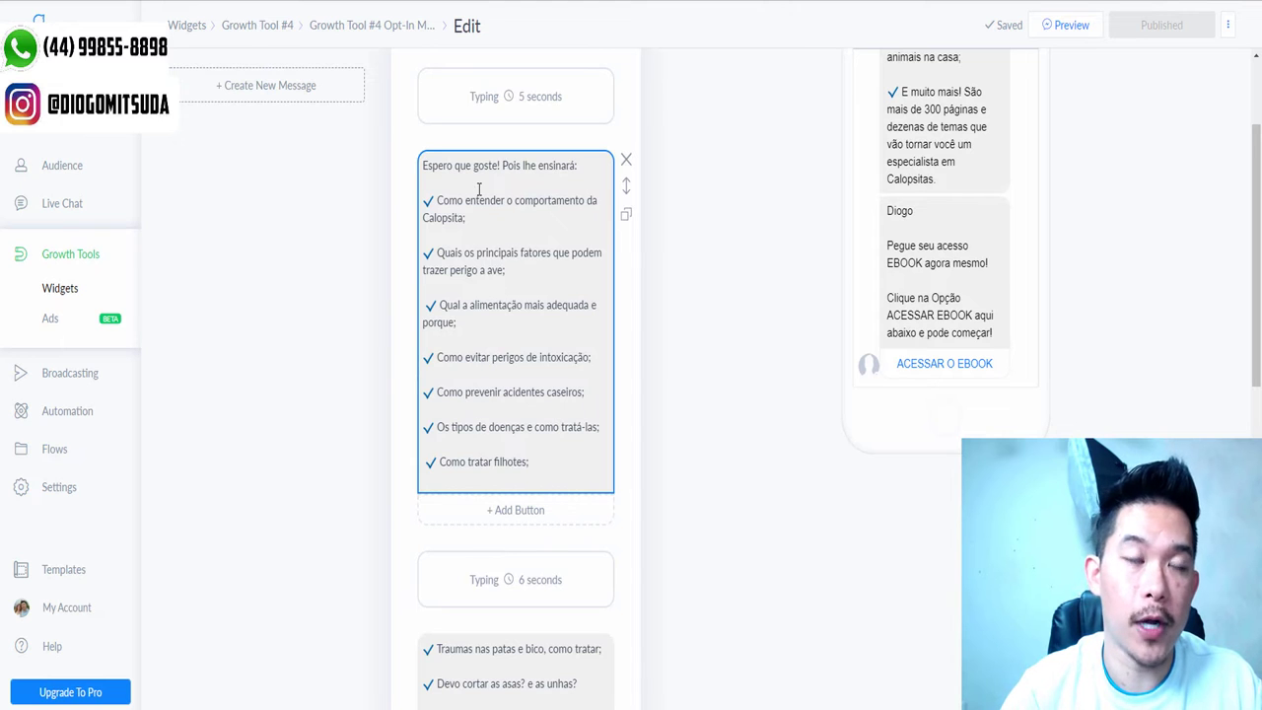
scroll(483, 198, "down", 3)
left_click(517, 436)
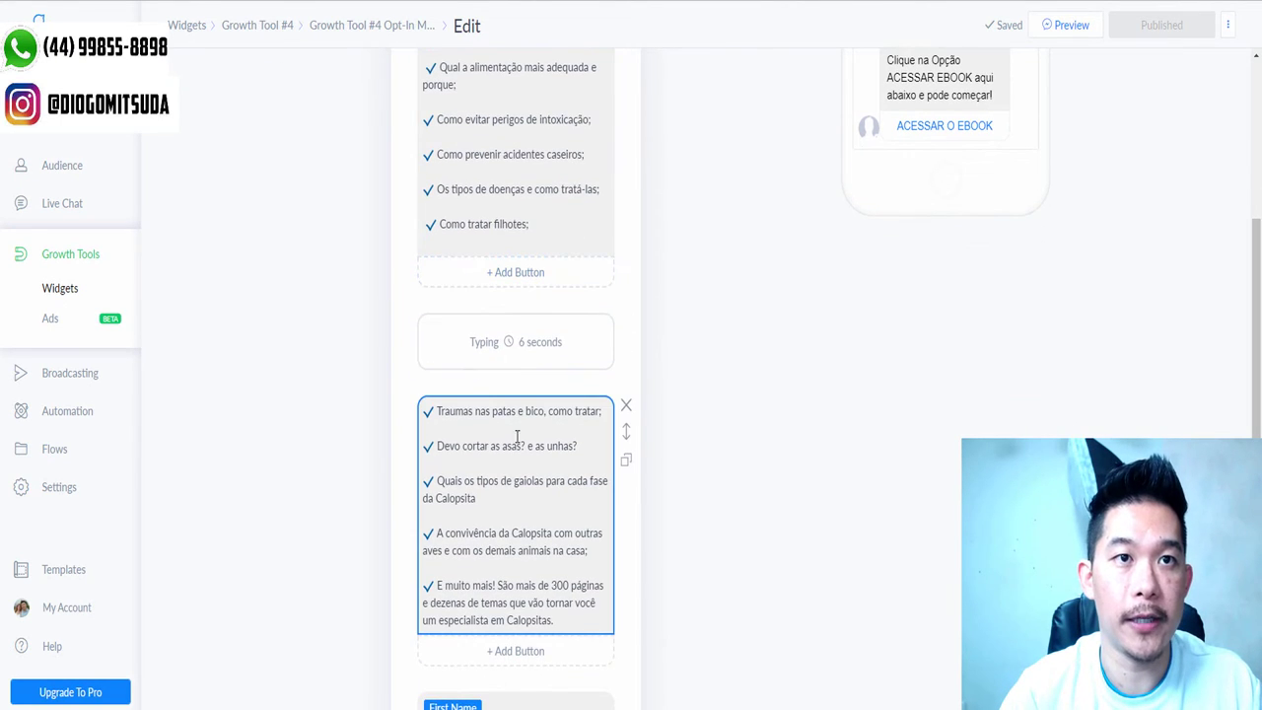
left_click(509, 341)
scroll(510, 296, "down", 1)
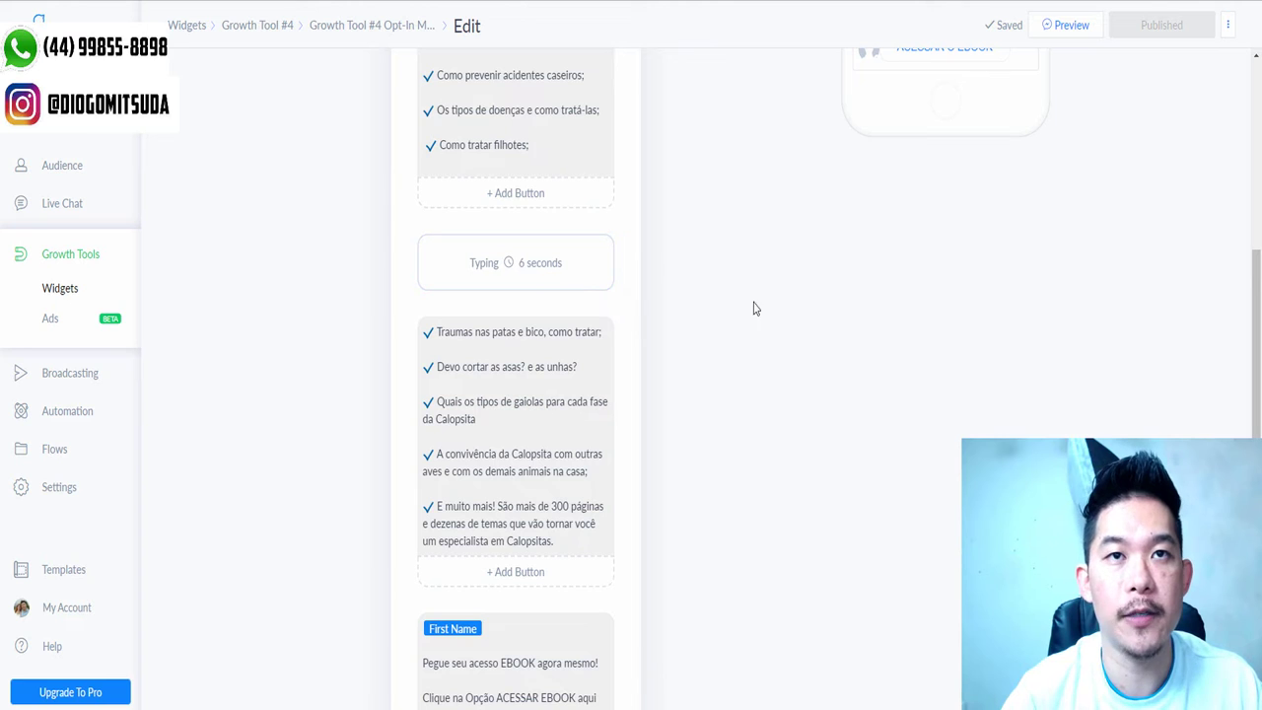
scroll(732, 359, "down", 4)
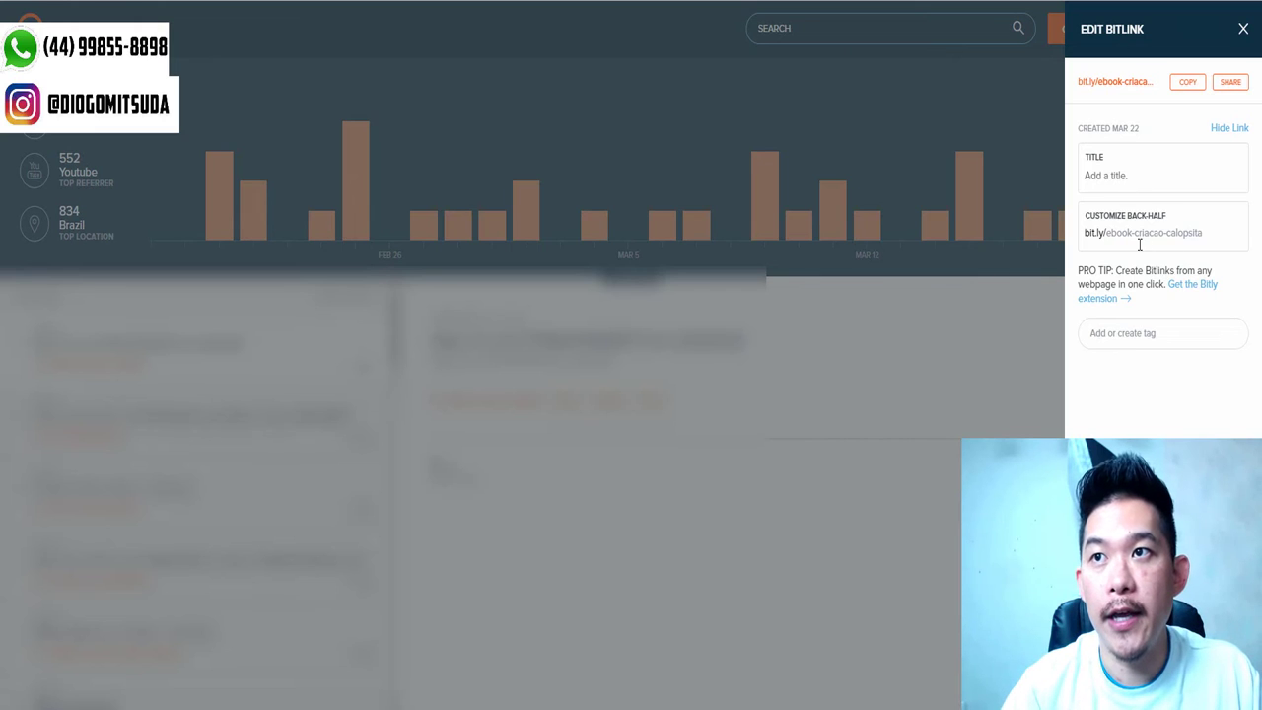
Switch to Bitly and highlight the custom back-half ebook-criacao-calopsita in the link's edit form.
left_click_drag(1136, 233, 1180, 233)
left_click_drag(1211, 233, 1139, 239)
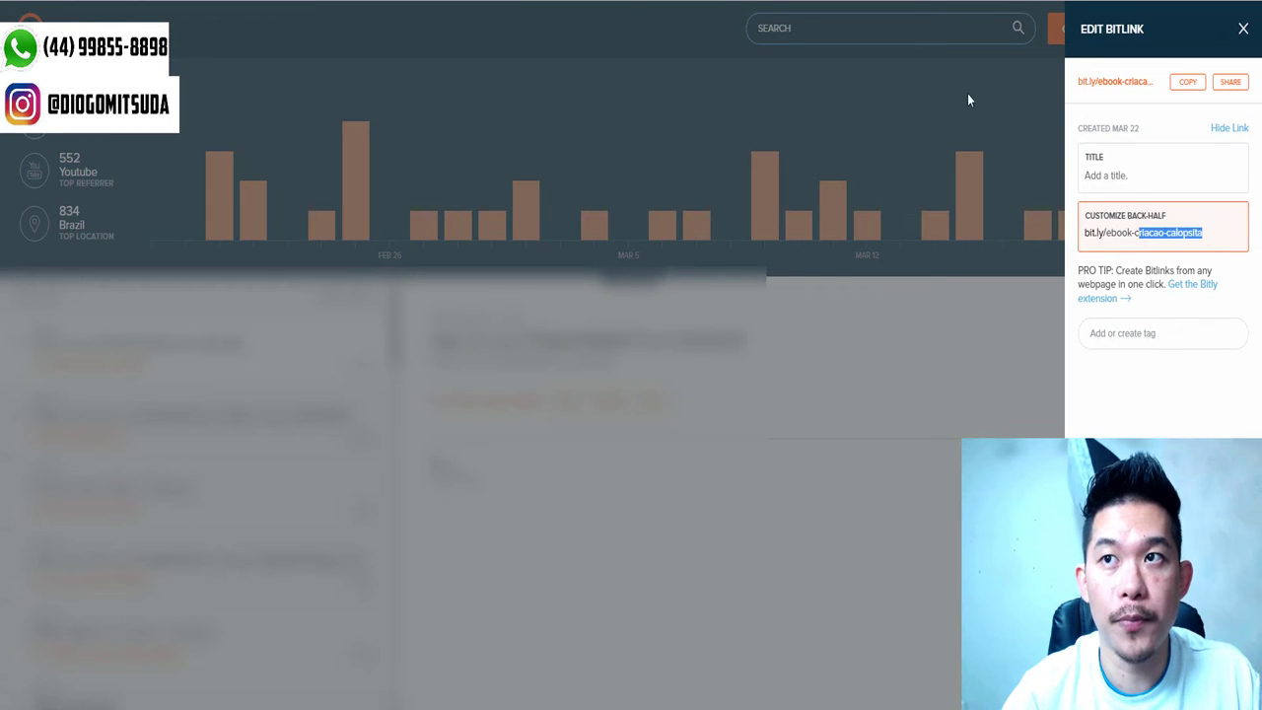
left_click_drag(1106, 232, 1193, 254)
left_click(1167, 233)
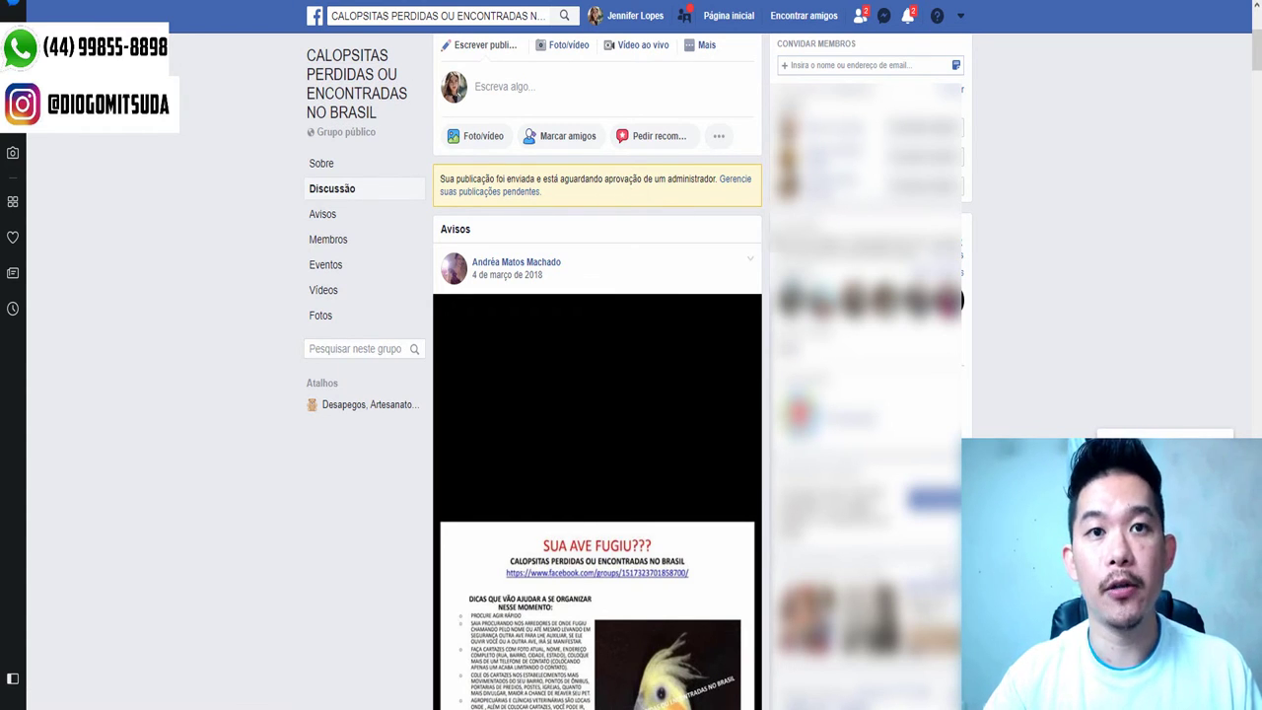
Switch to Facebook and look through the posts in the group CALOPSITAS PERDIDAS OU ENCONTRADAS NO BRASIL.
scroll(585, 301, "down", 10)
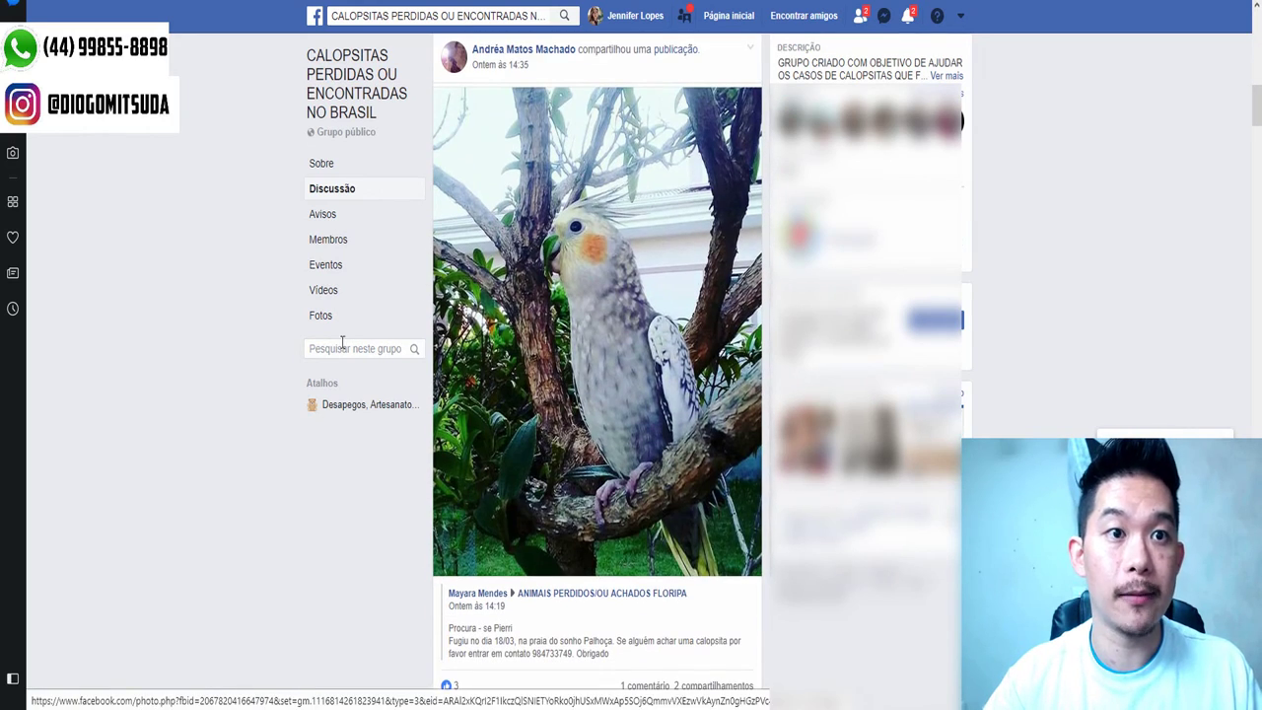
scroll(397, 315, "up", 5)
scroll(450, 320, "down", 1)
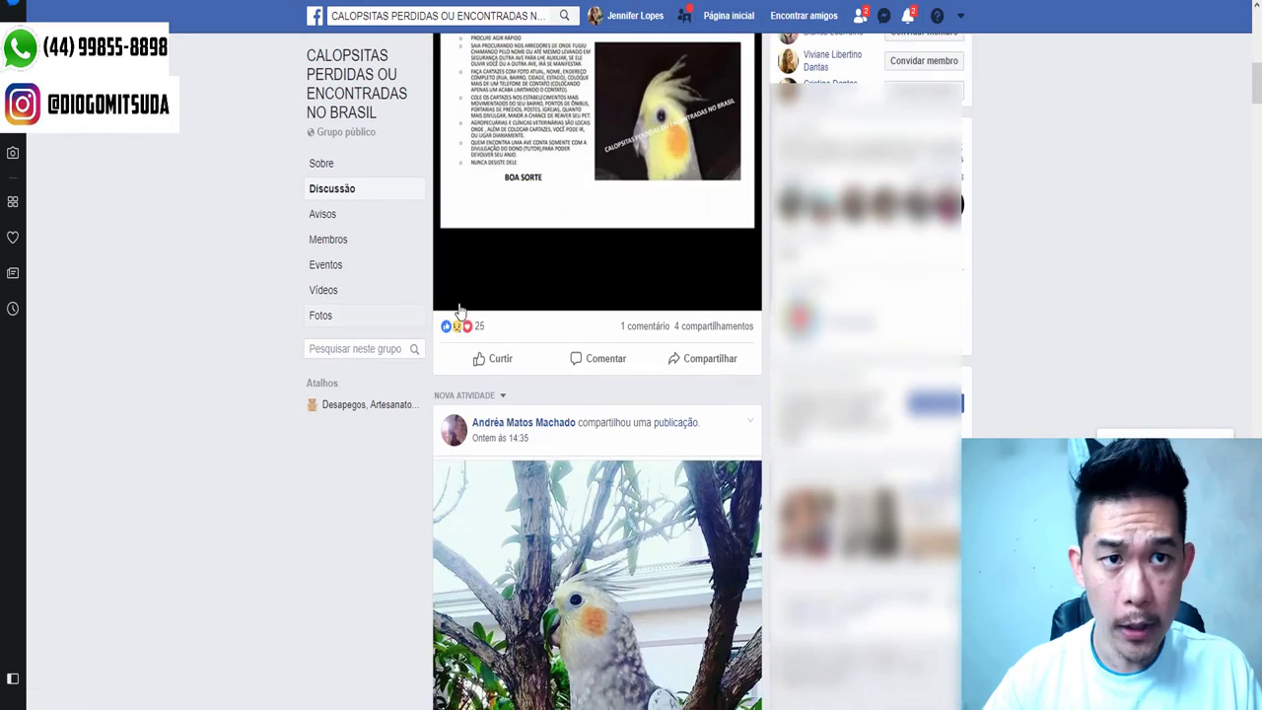
scroll(434, 316, "down", 5)
scroll(609, 296, "down", 1)
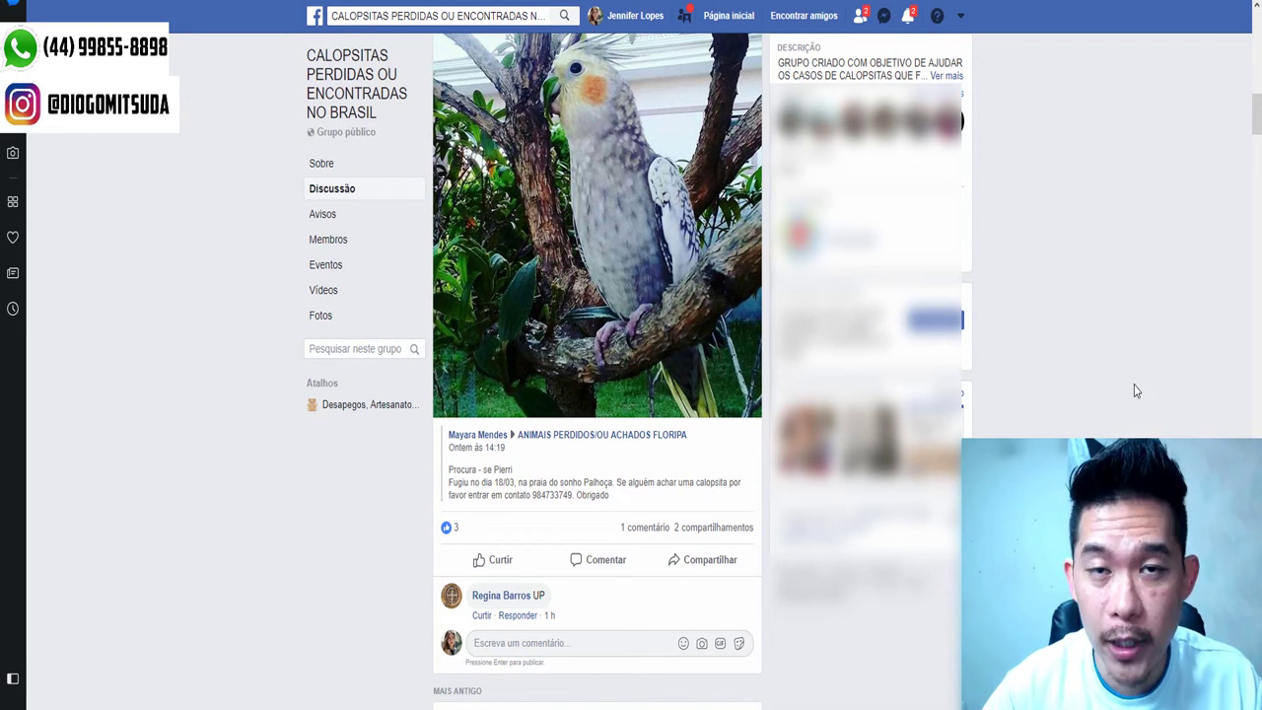
scroll(1134, 391, "down", 1)
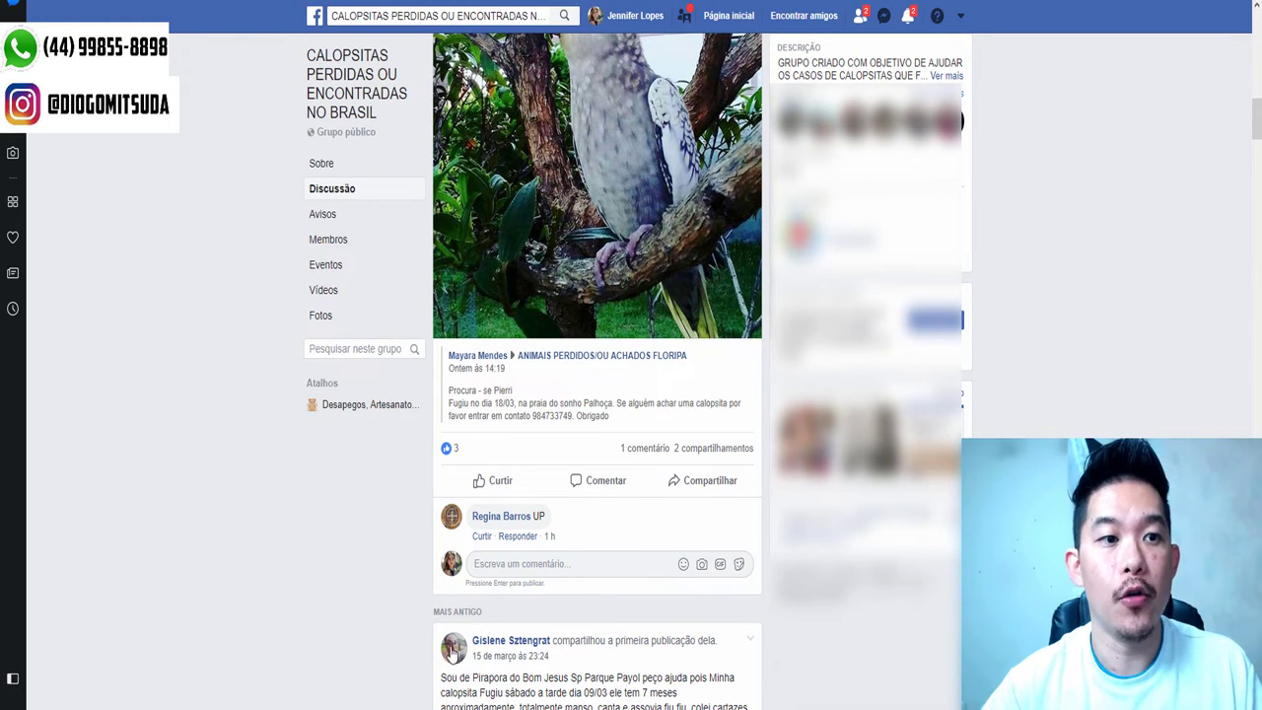
Open the CRIACAO CALOPSITA folder, view the post text in texto2, and select the postface image.
left_click(280, 671)
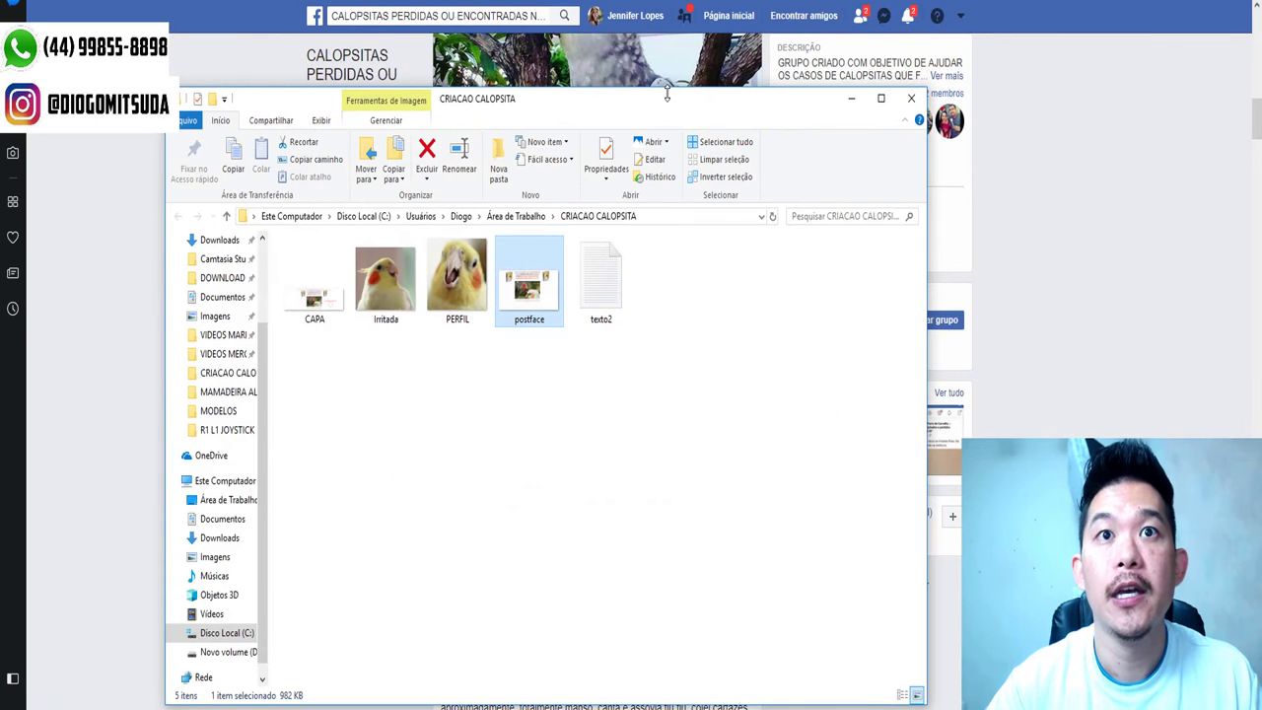
left_click(609, 297)
double_click(608, 298)
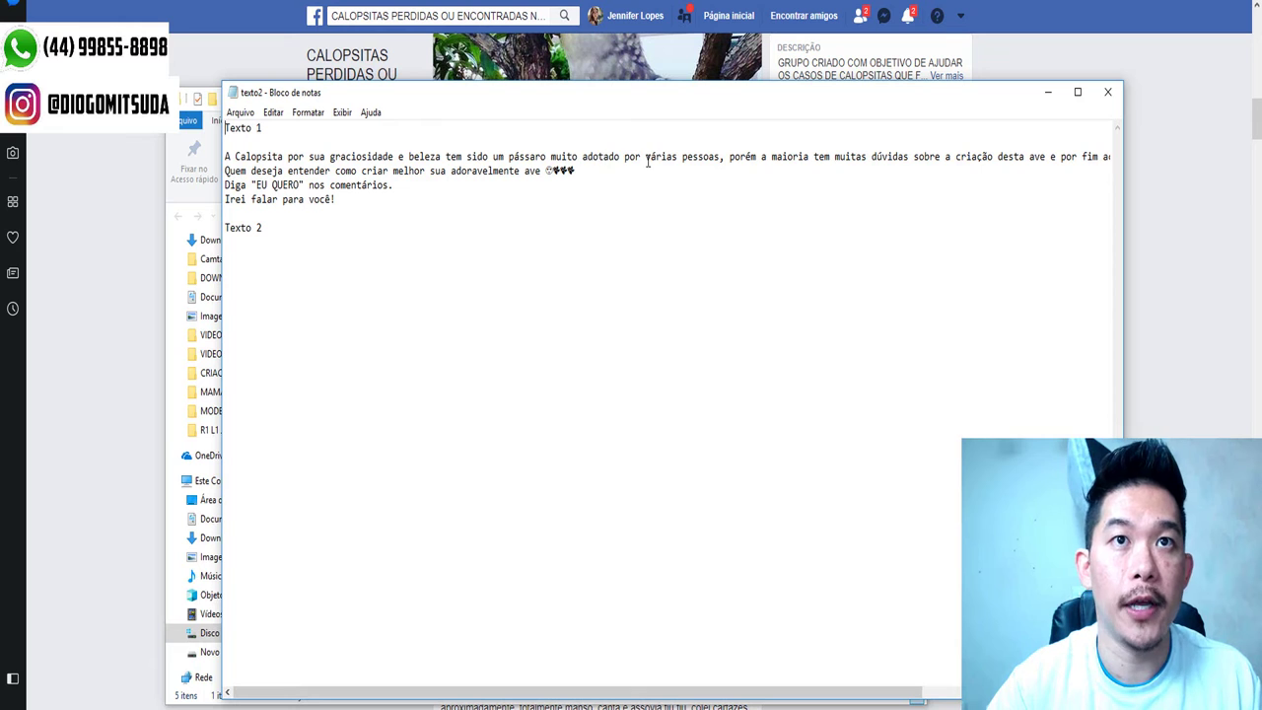
left_click(1050, 96)
left_click(529, 291)
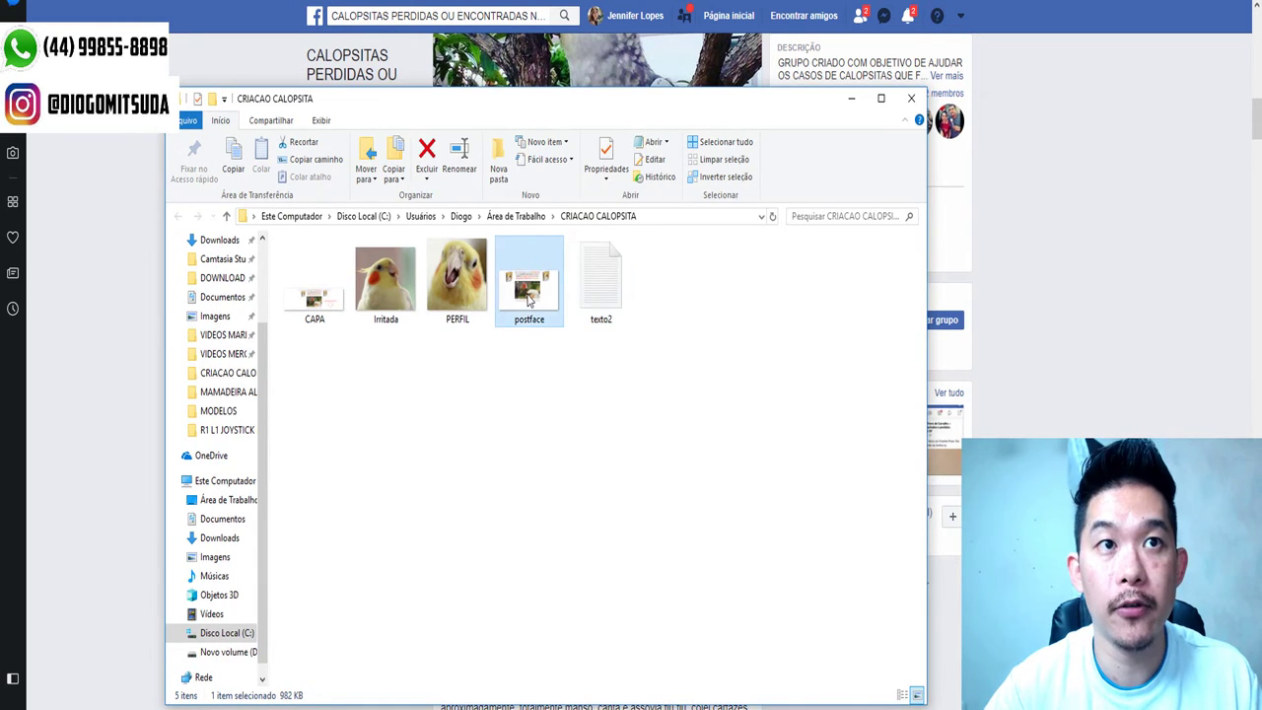
Return to the Facebook group's post composer and review the promotional text in texto2 once more.
left_click(1150, 353)
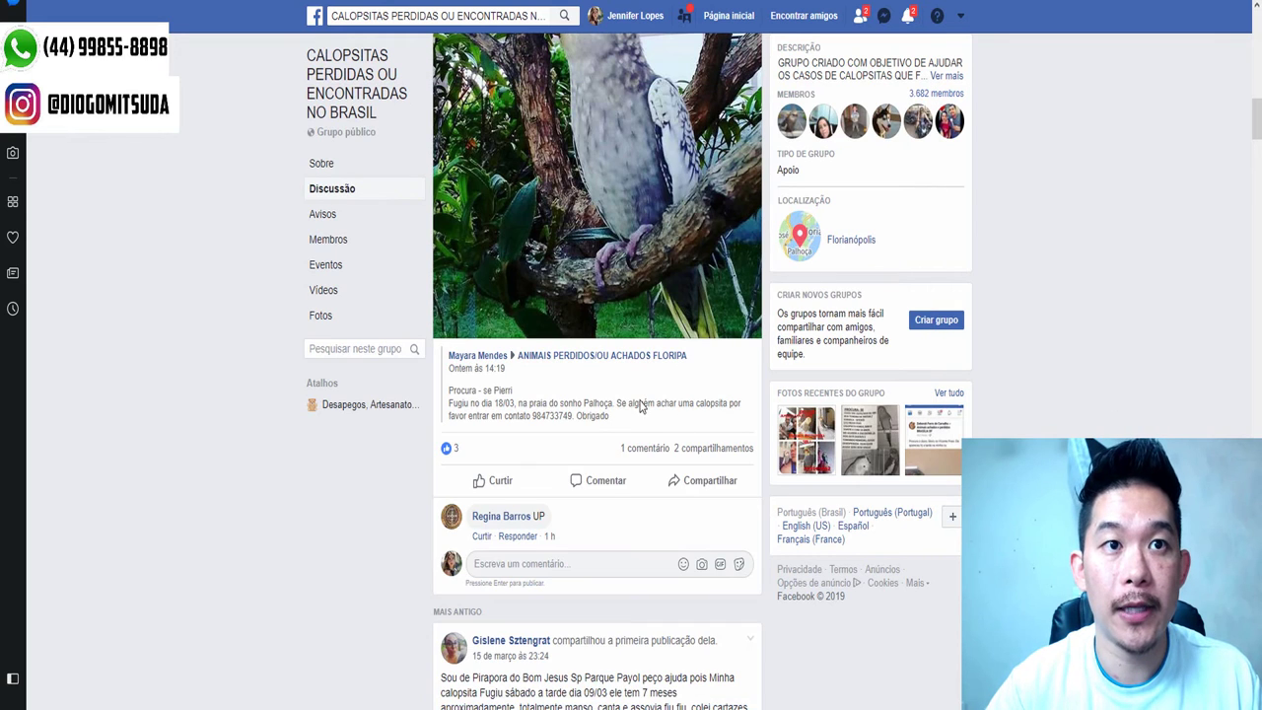
scroll(636, 340, "up", 15)
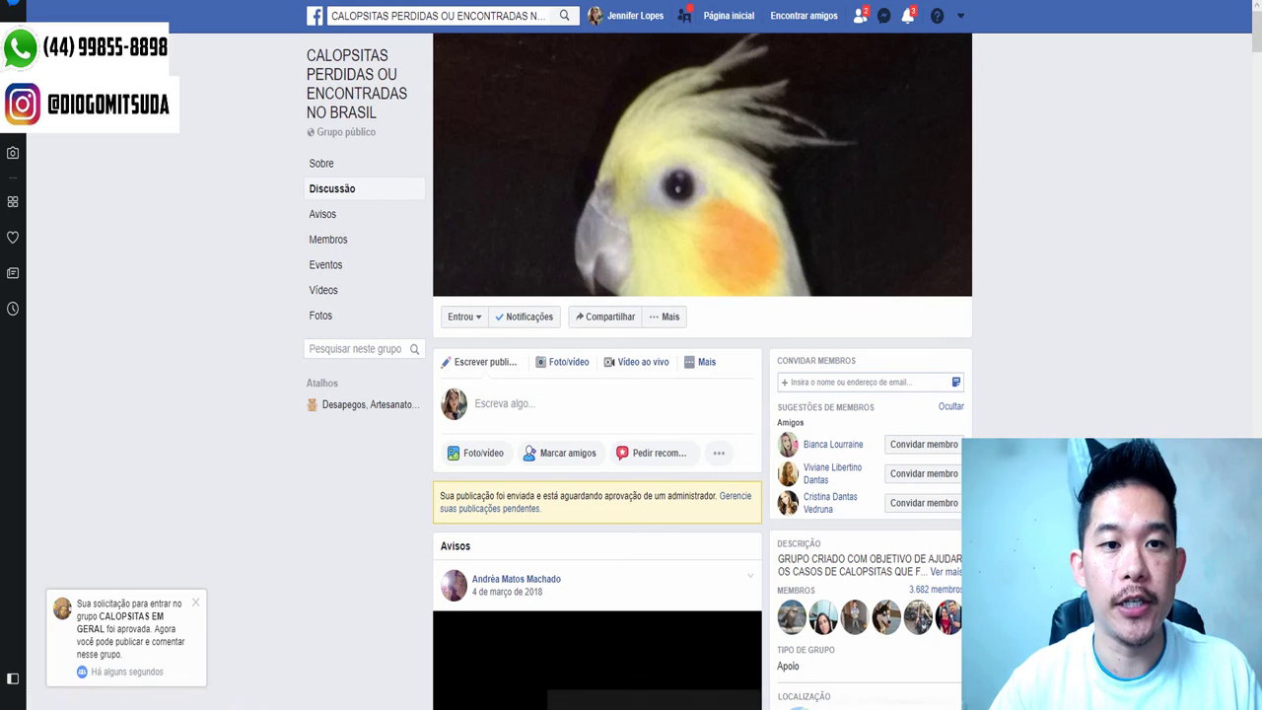
key("alt+Tab")
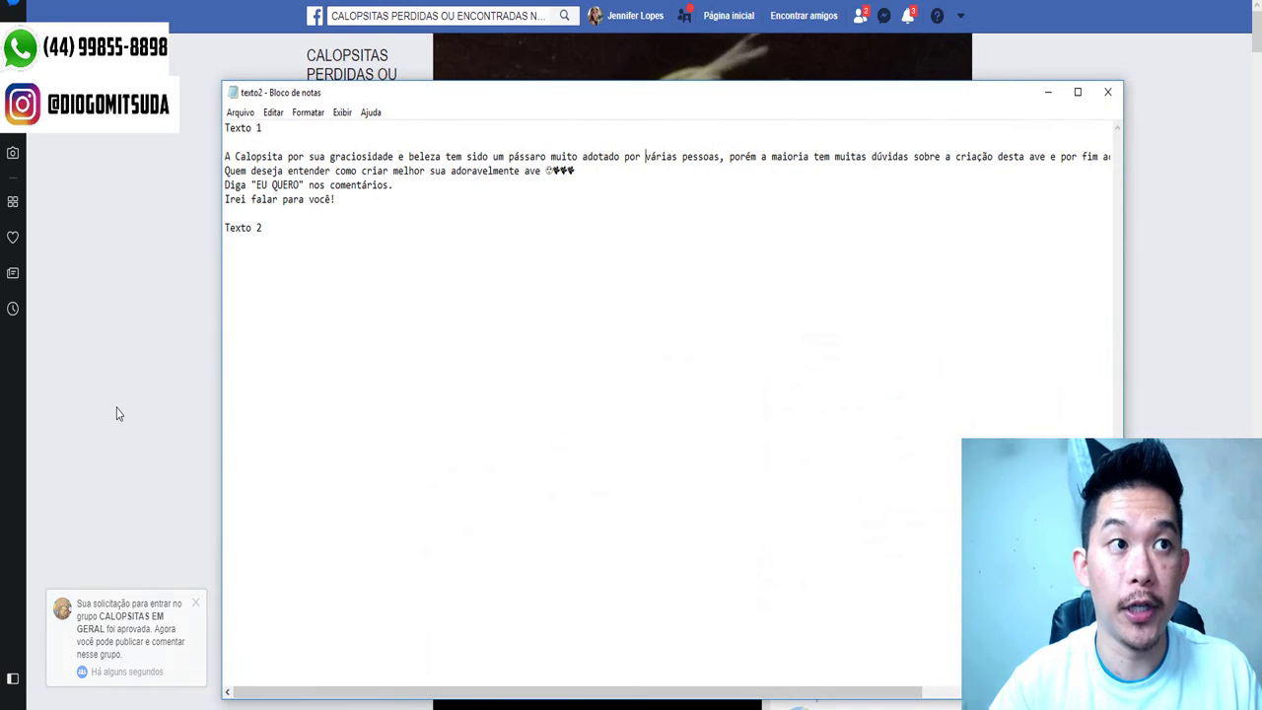
key("alt+Tab")
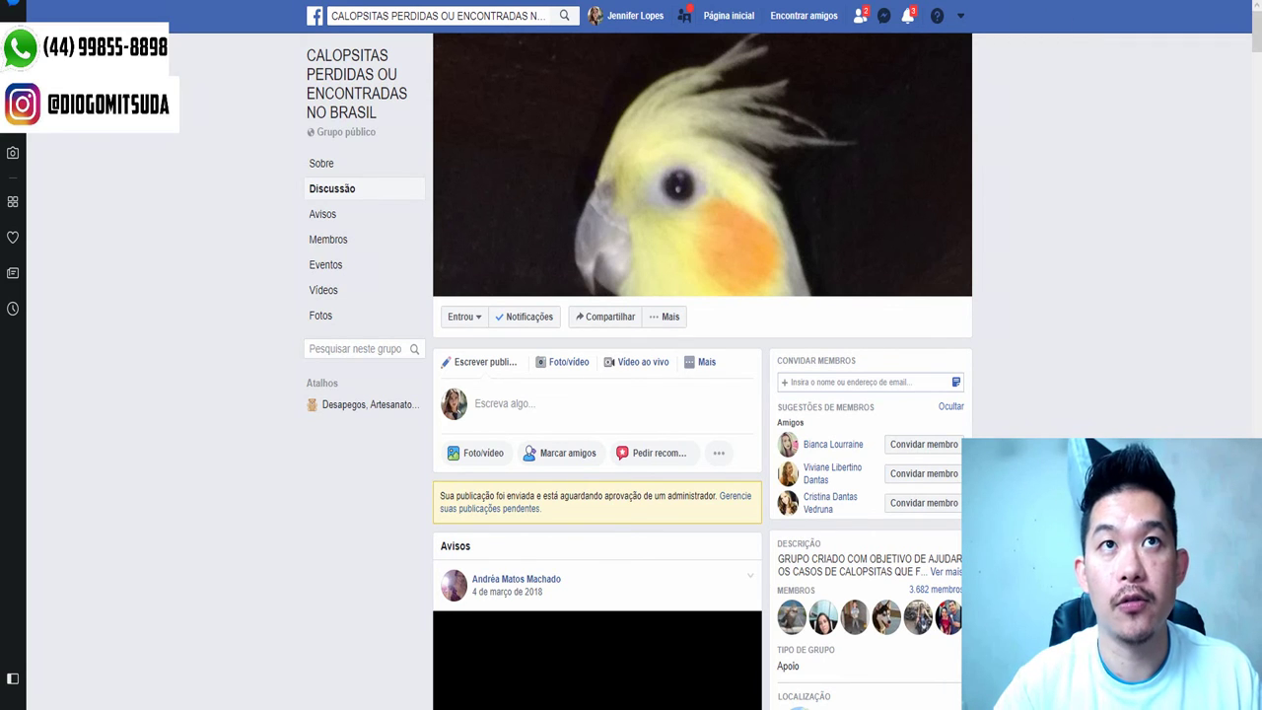
Switch to Bitly and place the cursor in the link's custom back-half ebook-criacao-calopsita.
mouse_move(306, 709)
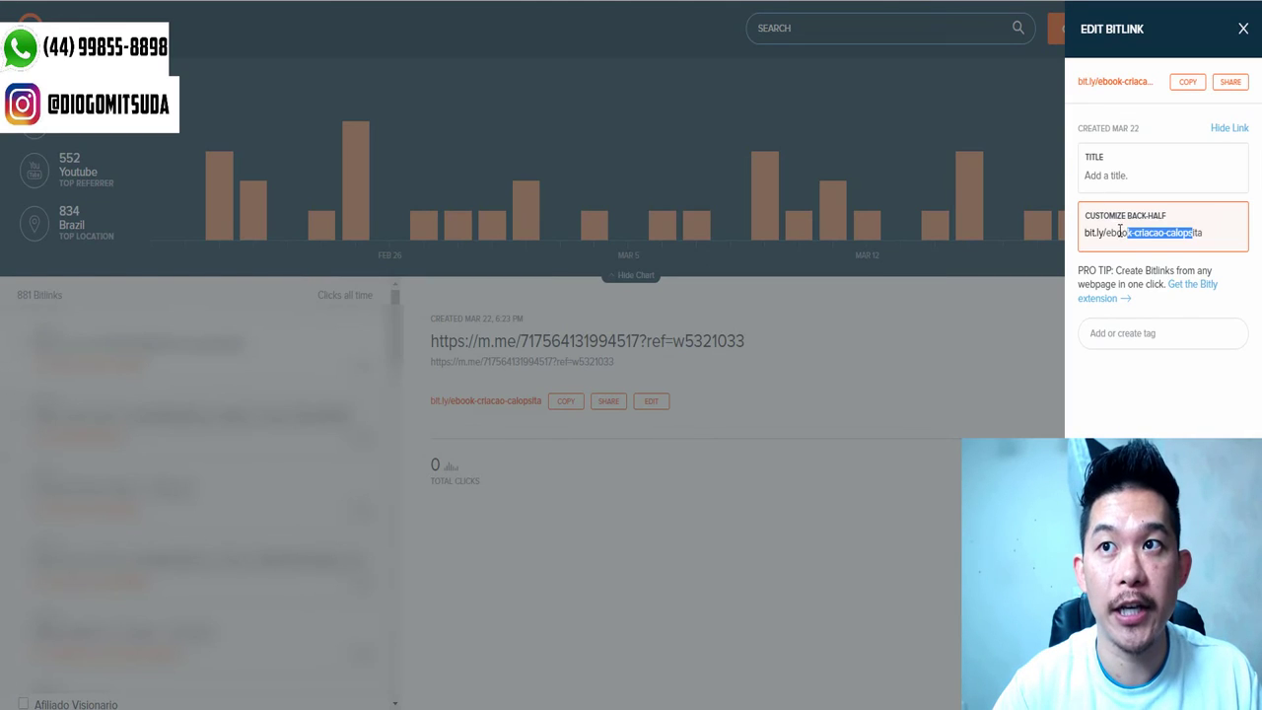
left_click(1124, 237)
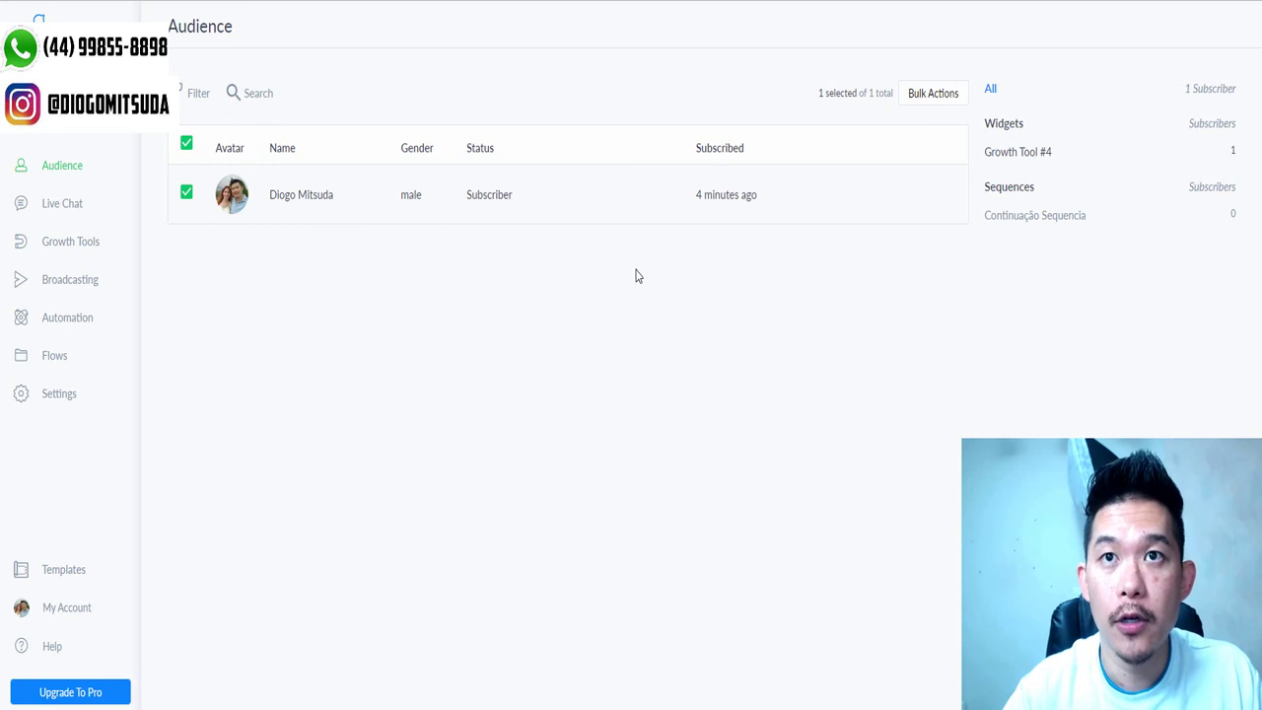
Switch to ManyChat and open the Broadcasts overview.
left_click(70, 280)
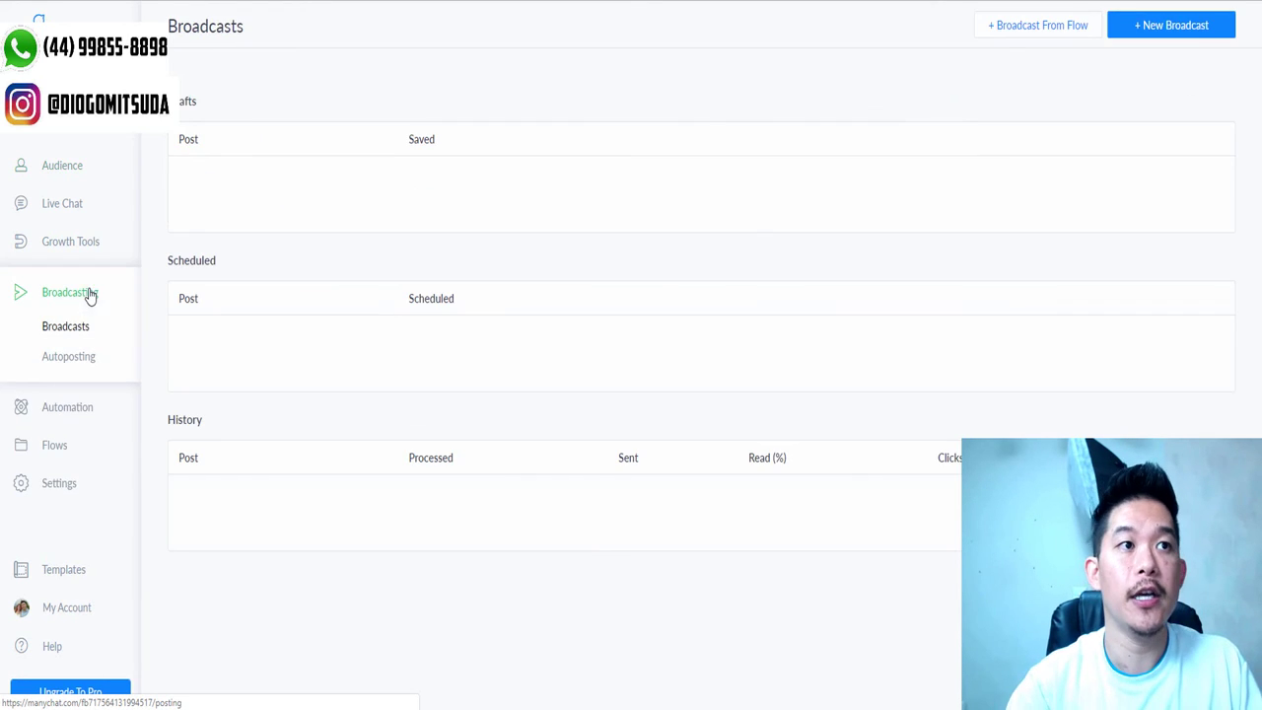